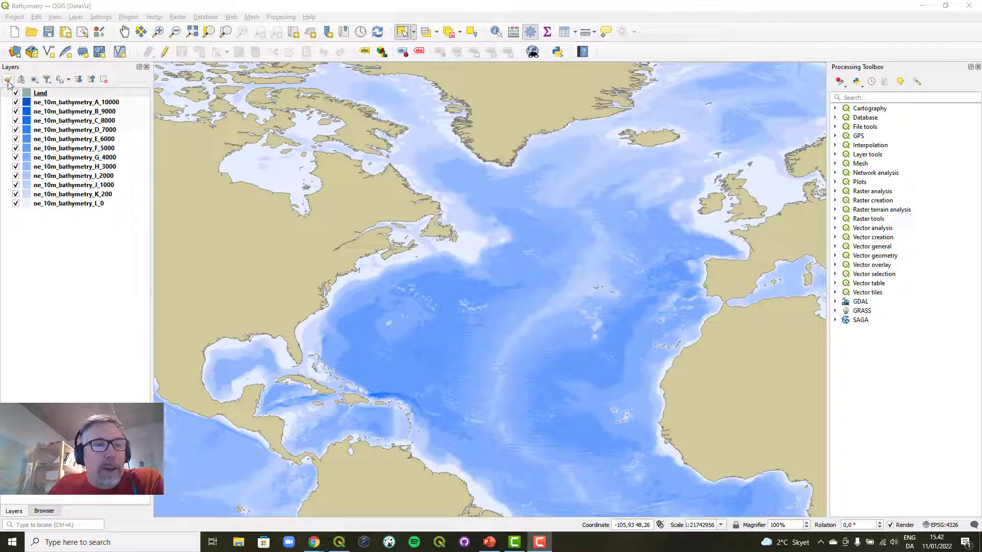
- Show widened layer styling options and enable draw effects for the ne_10m_bathymetry_L_0 layer
click(8, 81)
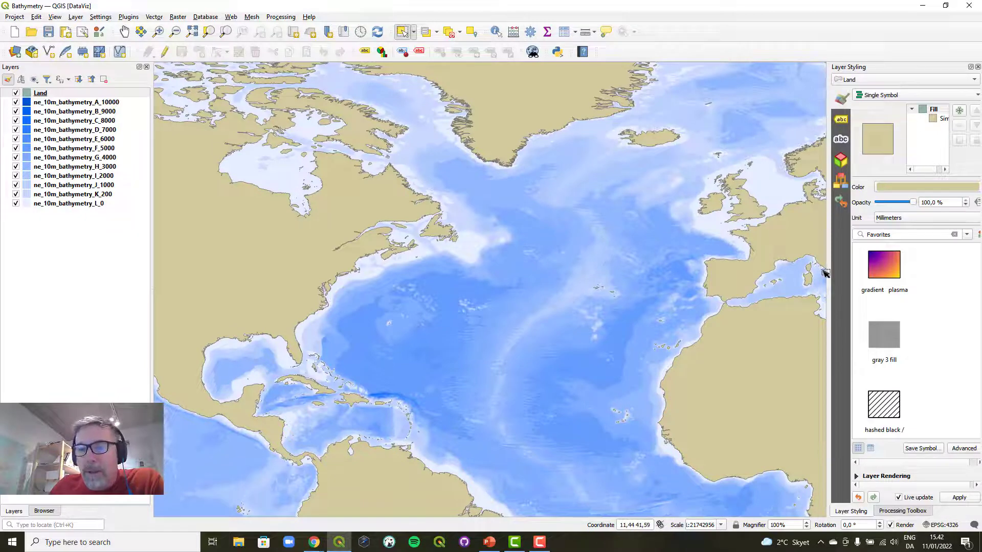
drag(827, 272, 739, 271)
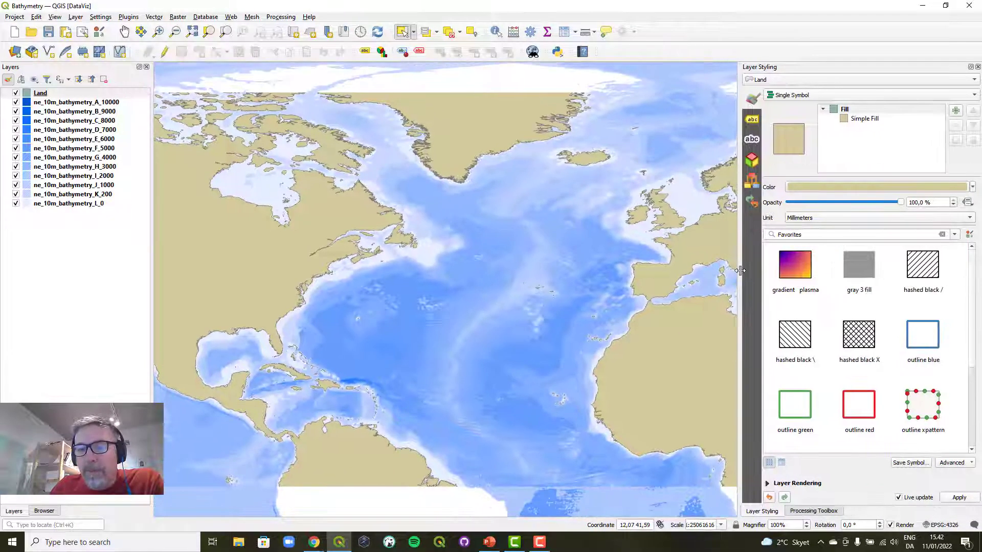
click(85, 205)
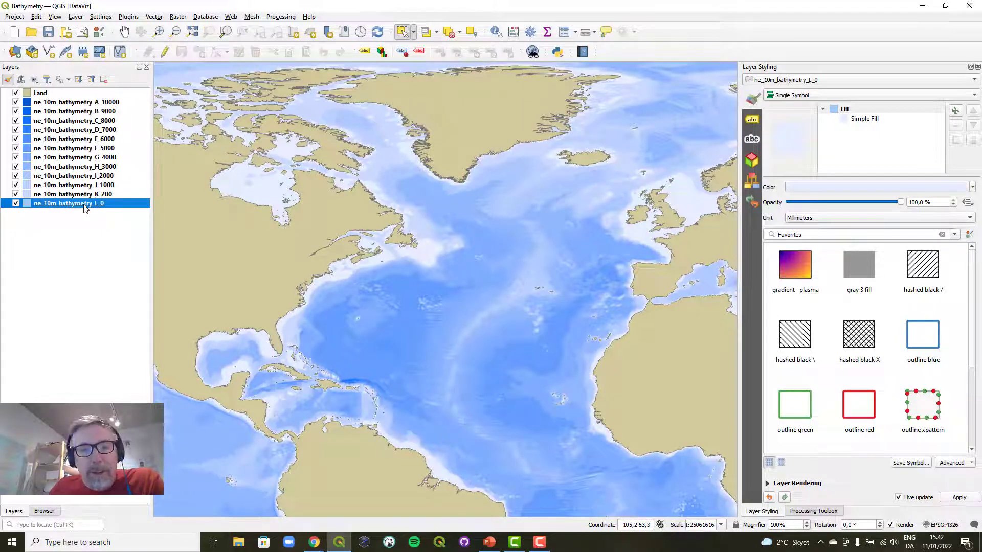
click(766, 483)
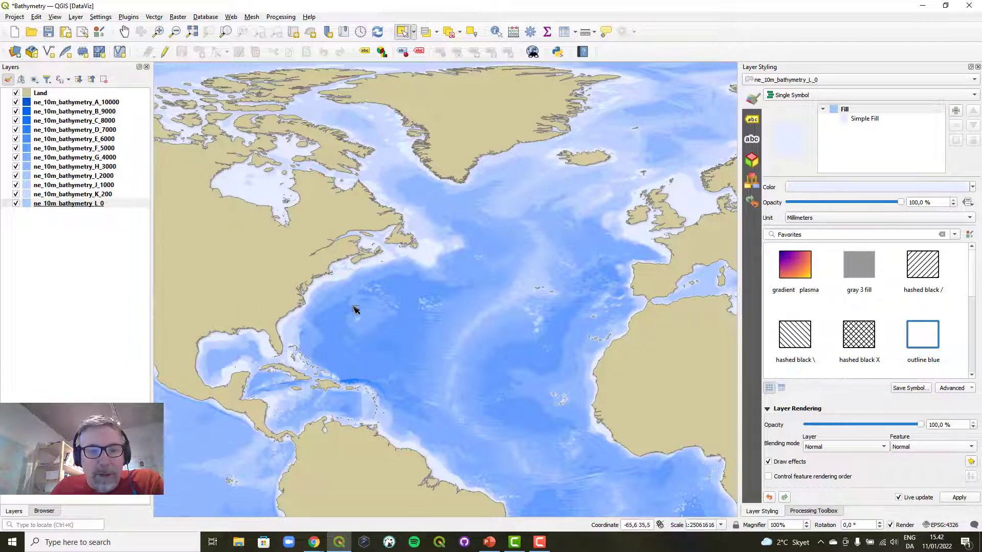
- Enable draw effects in the layer rendering of ne_10m_bathymetry_K_200 and ne_10m_bathymetry_J_1000
click(97, 195)
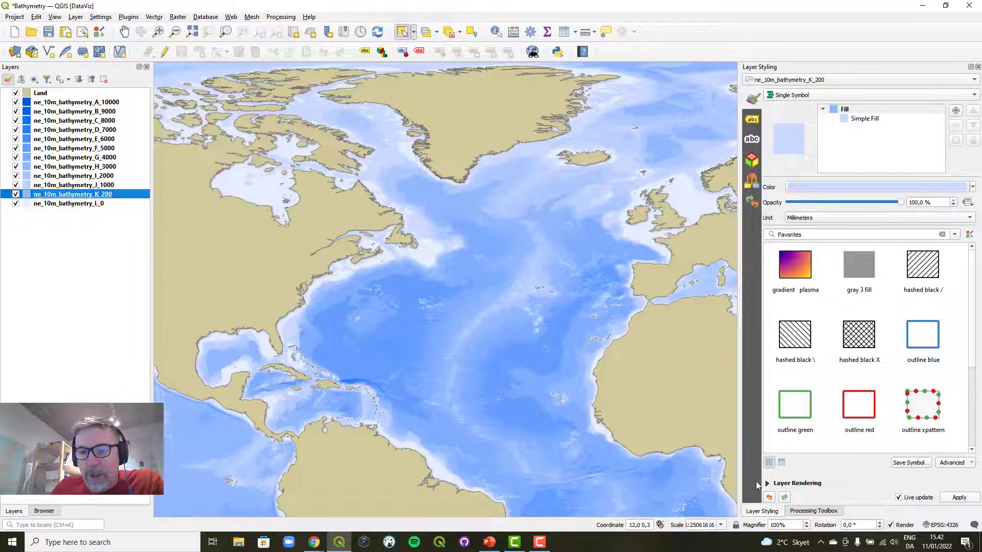
click(768, 484)
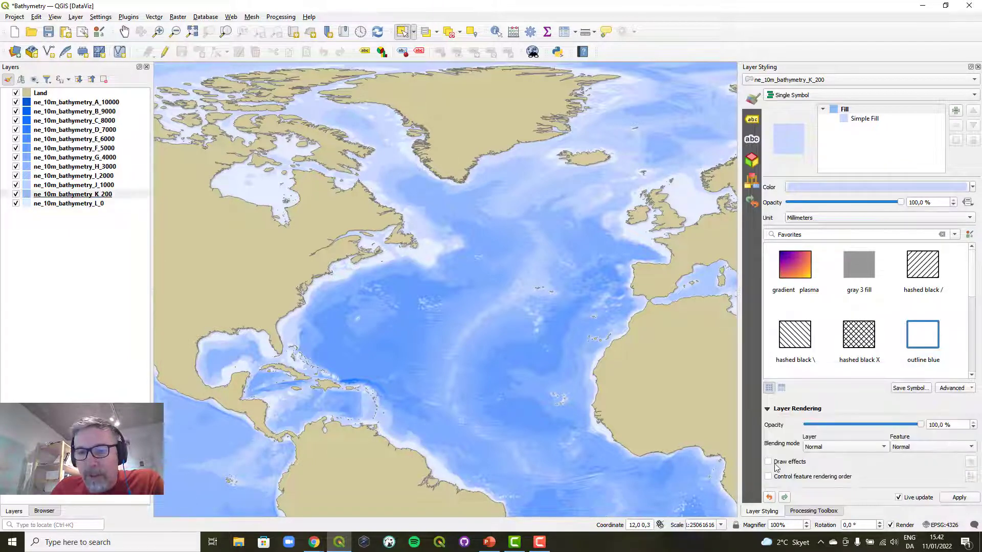
click(773, 464)
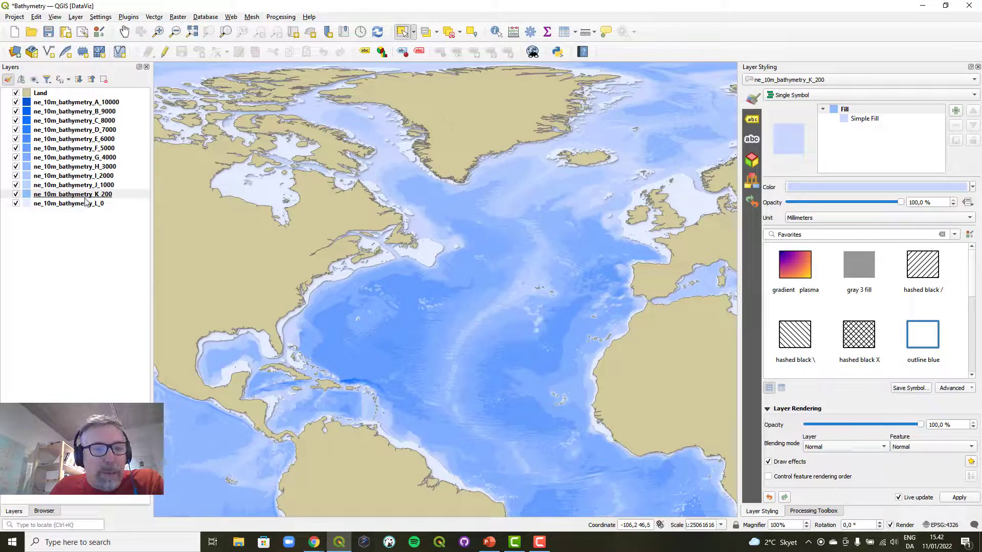
click(69, 186)
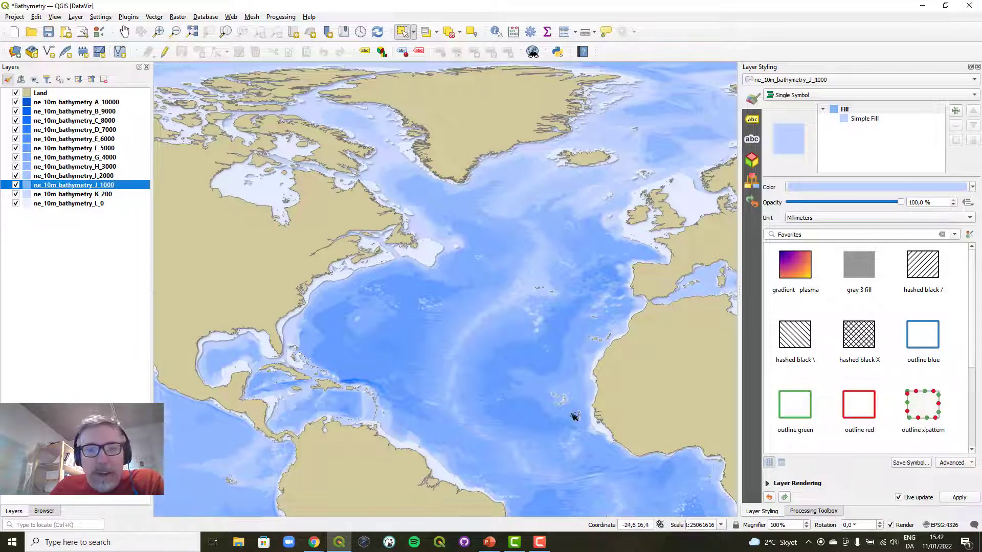
click(767, 483)
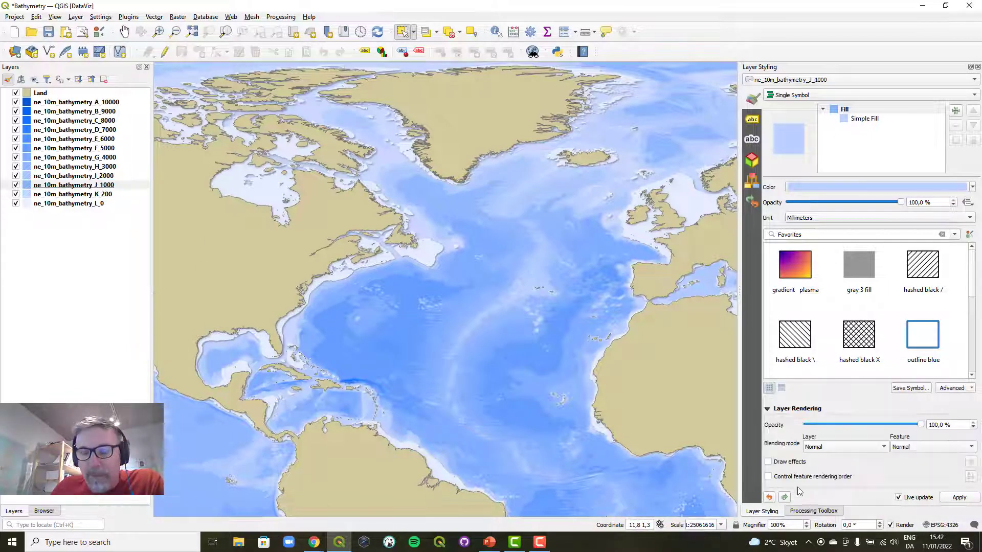
click(784, 463)
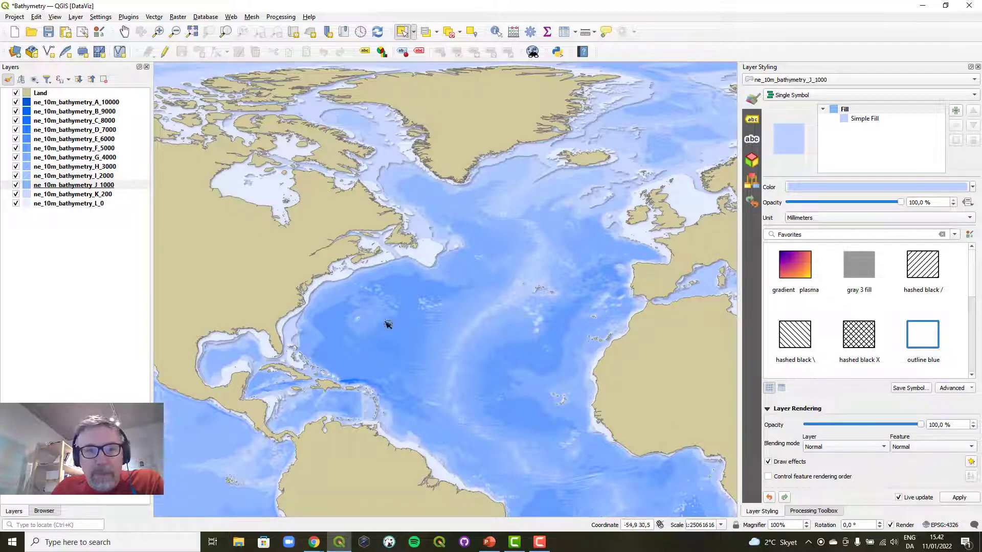
- Enable draw effects in the layer rendering of ne_10m_bathymetry_I_2000 and ne_10m_bathymetry_H_3000
click(82, 177)
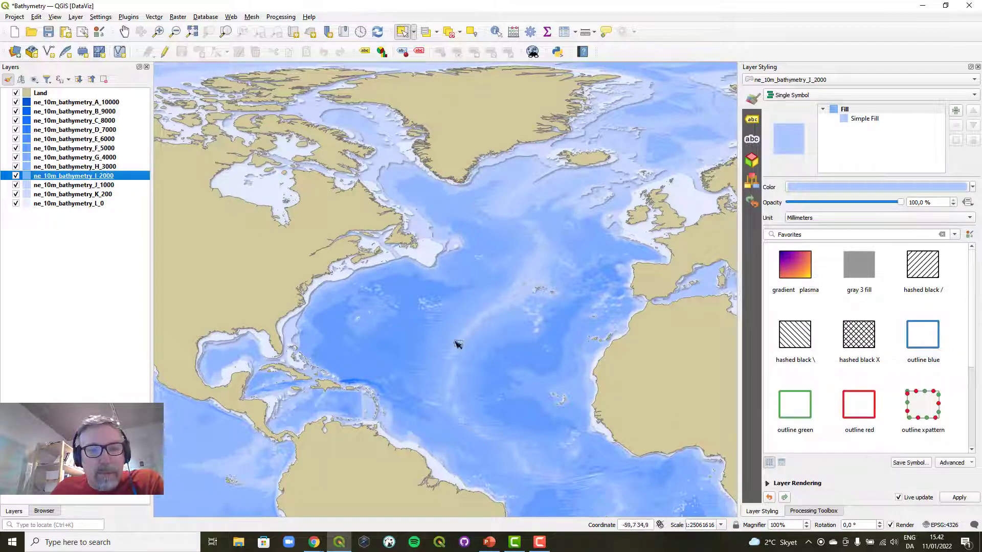
click(767, 487)
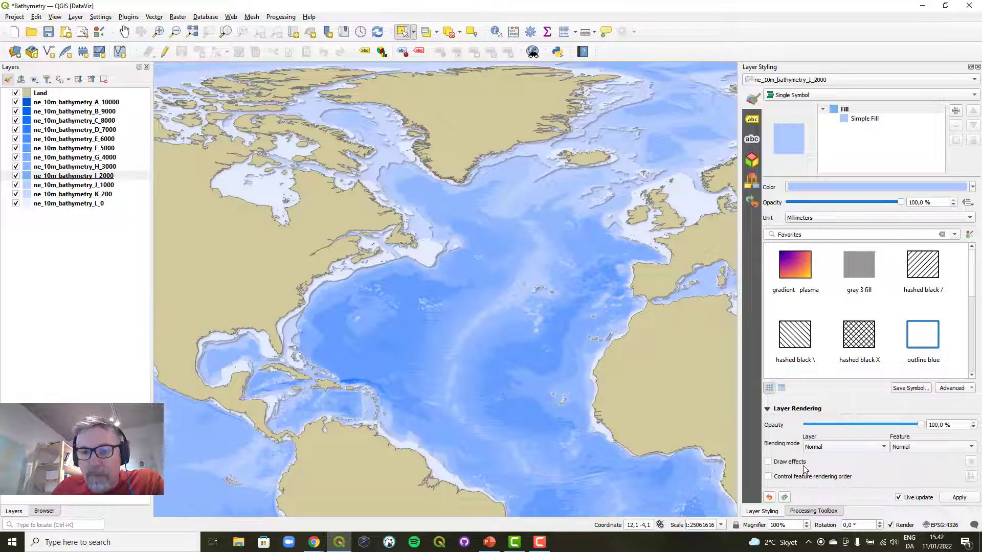
click(798, 463)
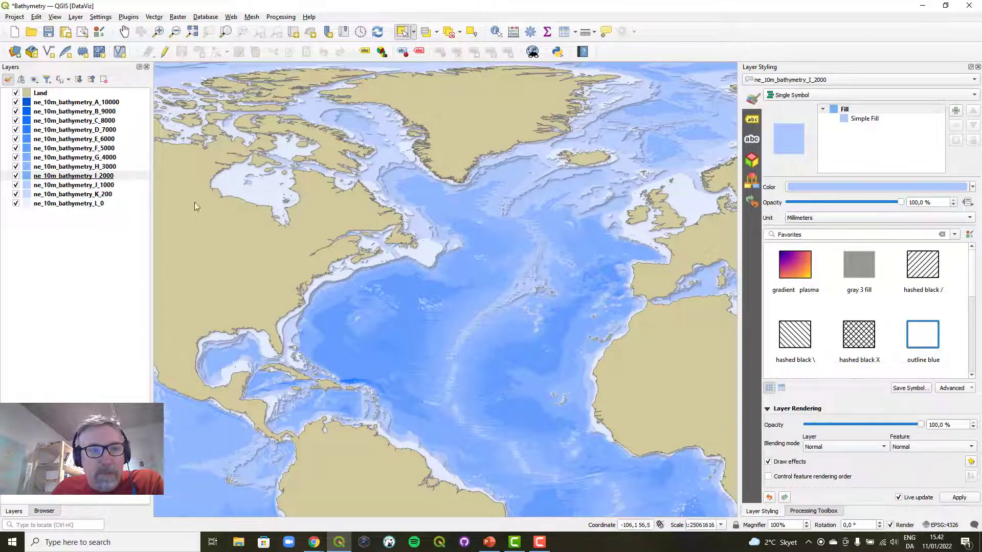
click(97, 167)
click(767, 484)
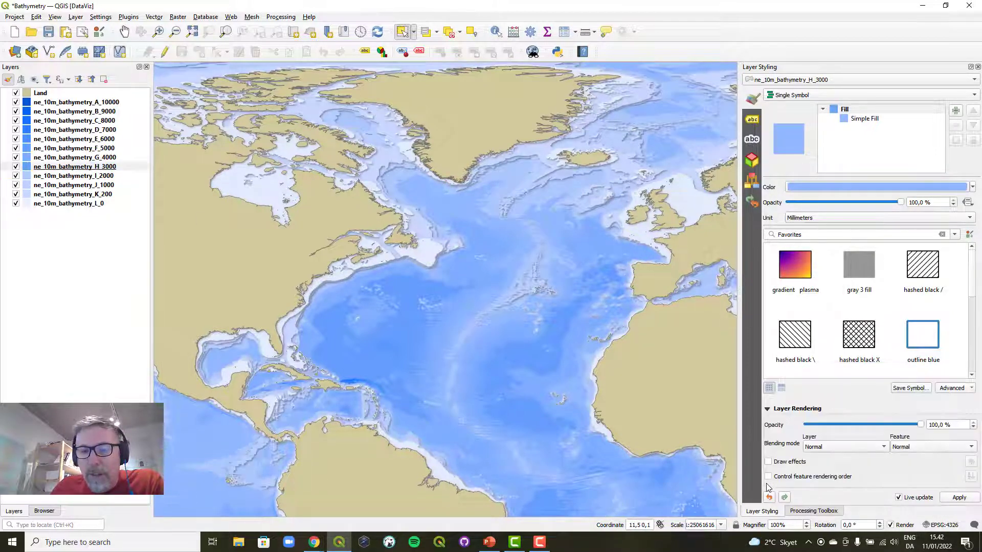
click(786, 463)
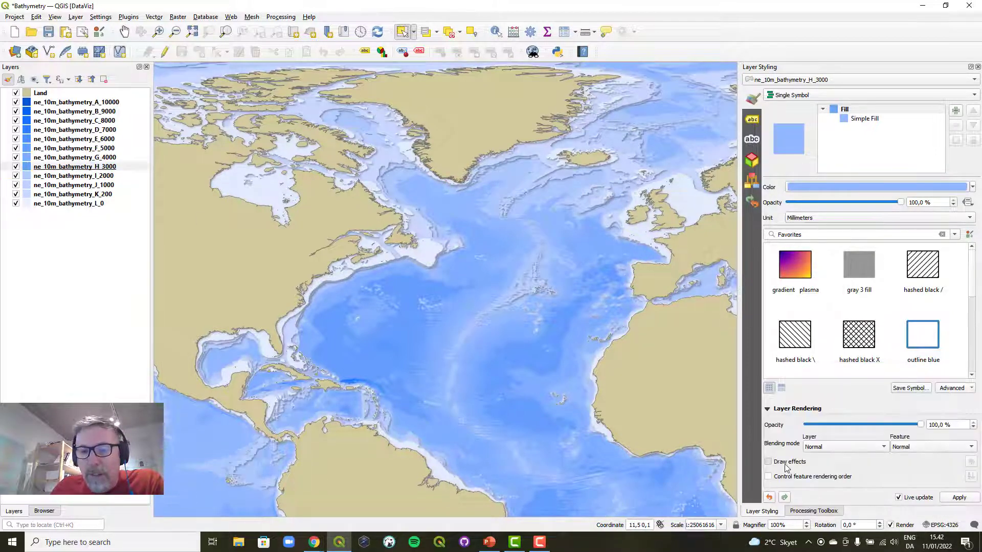
- Enable draw effects in the layer rendering of ne_10m_bathymetry_G_4000 and ne_10m_bathymetry_F_5000
click(74, 158)
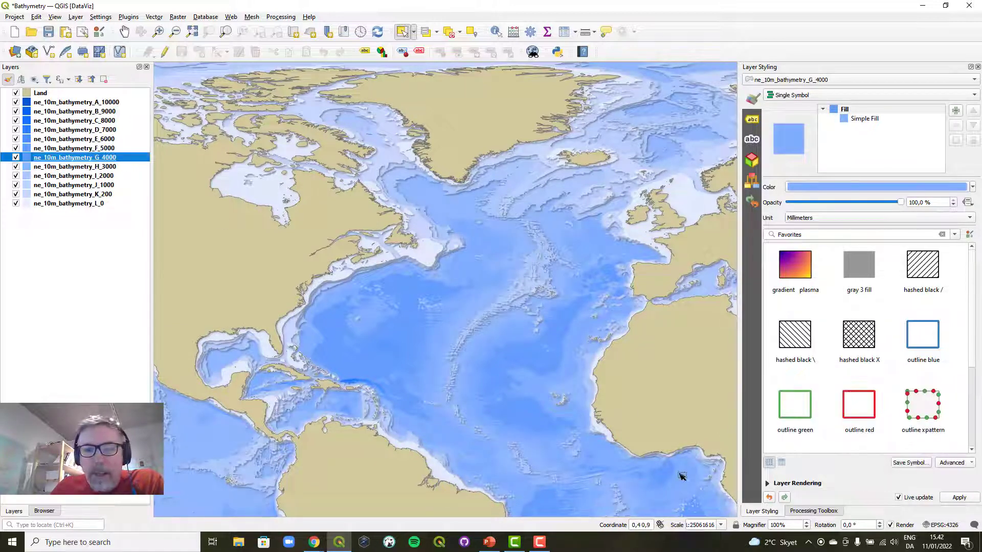
click(767, 484)
click(786, 462)
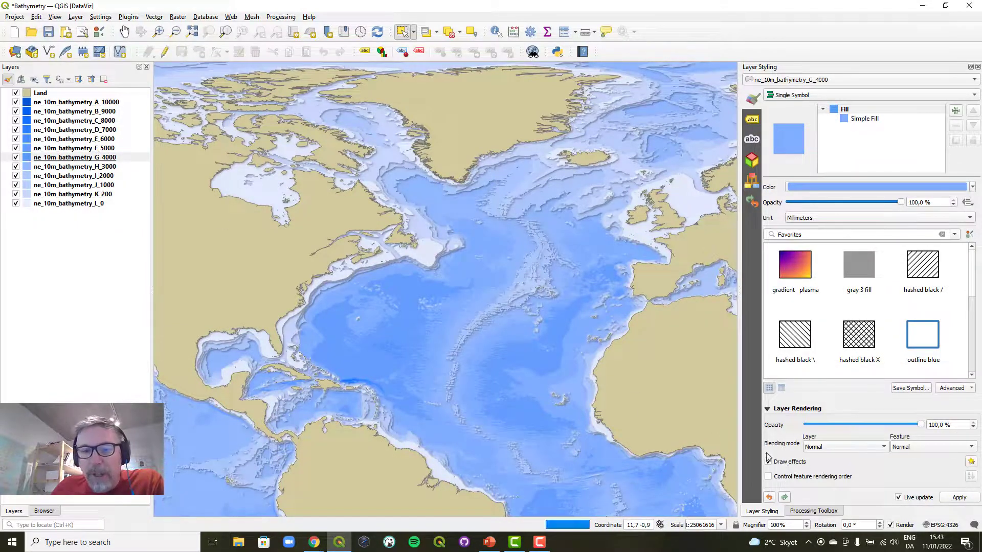
click(90, 149)
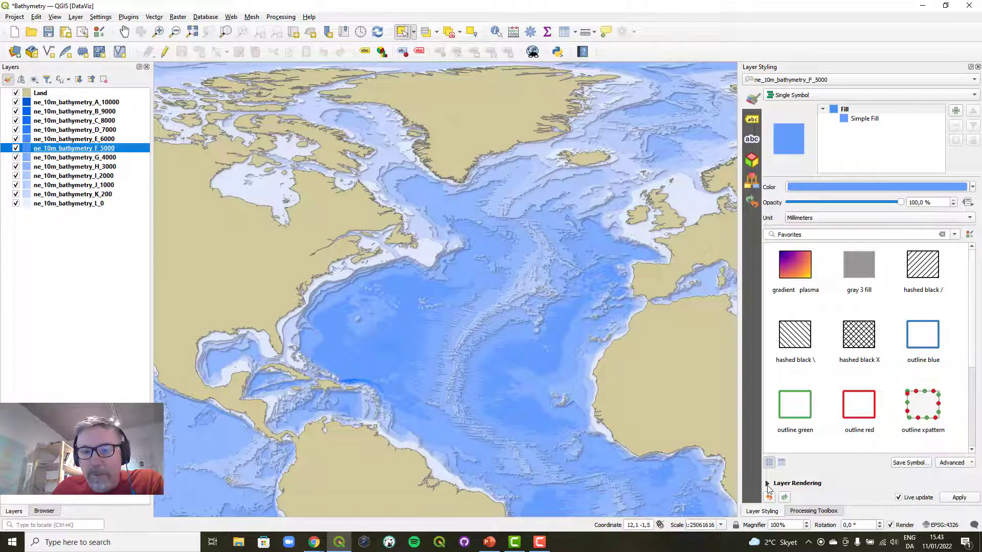
click(767, 483)
click(792, 464)
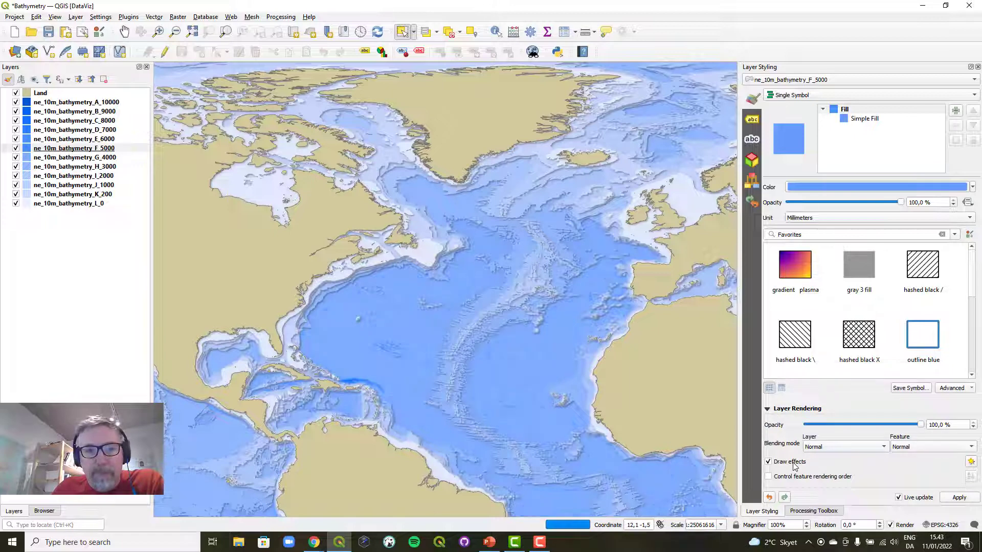
- Enable draw effects in the layer rendering of ne_10m_bathymetry_E_6000 and ne_10m_bathymetry_D_7000
click(101, 141)
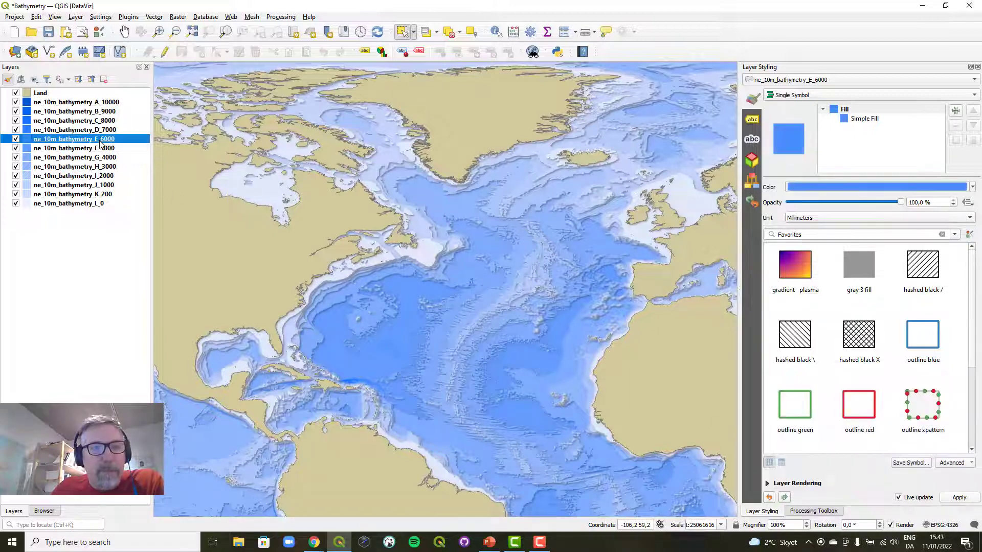
click(767, 484)
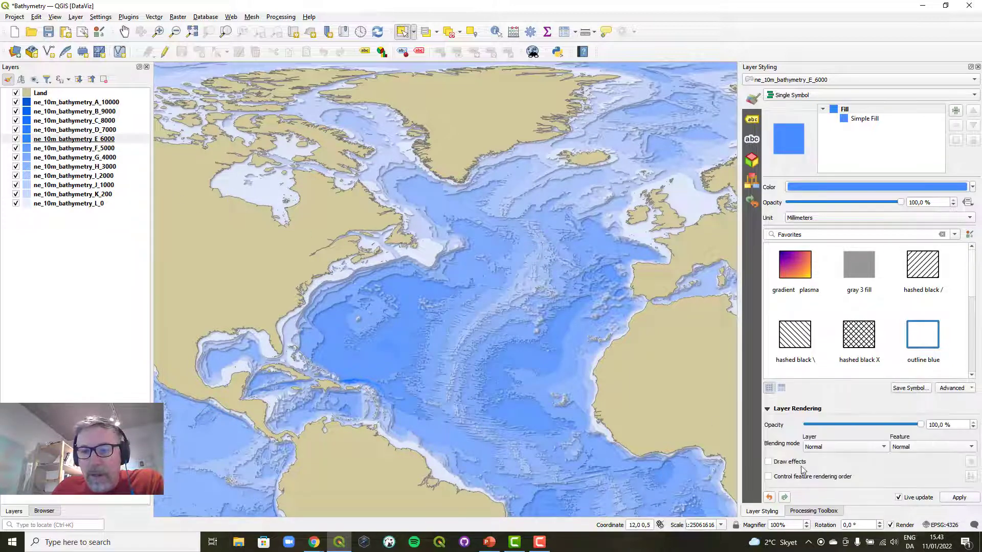
click(796, 463)
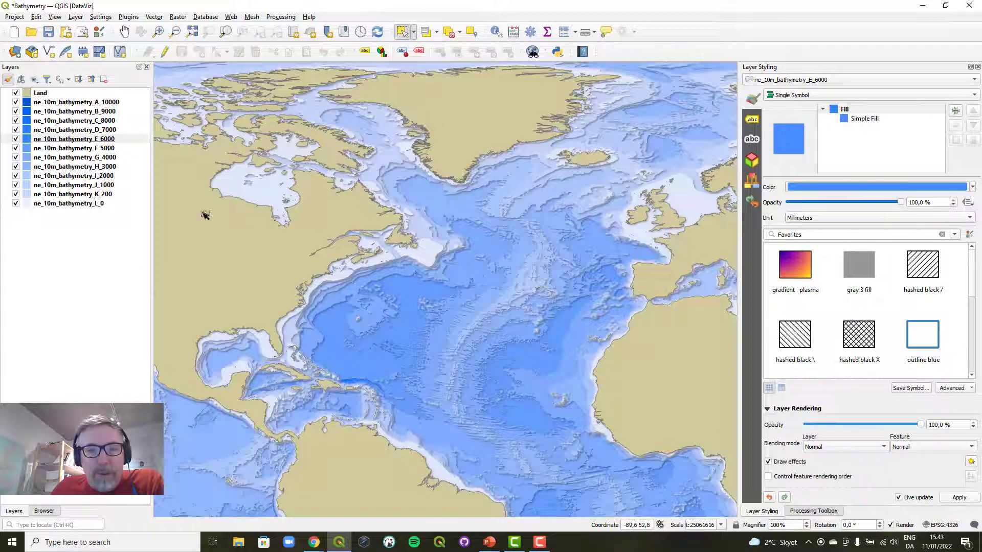
click(75, 130)
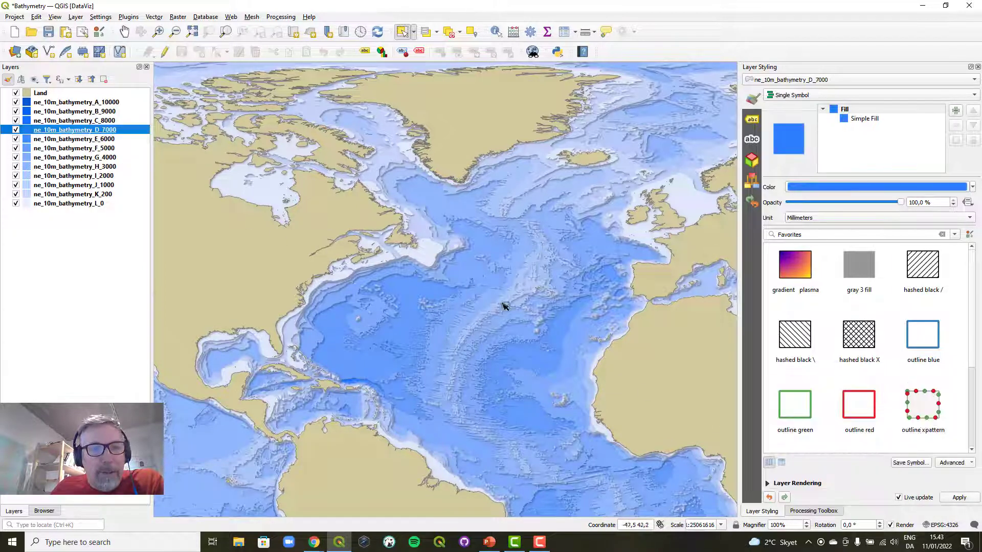
click(769, 485)
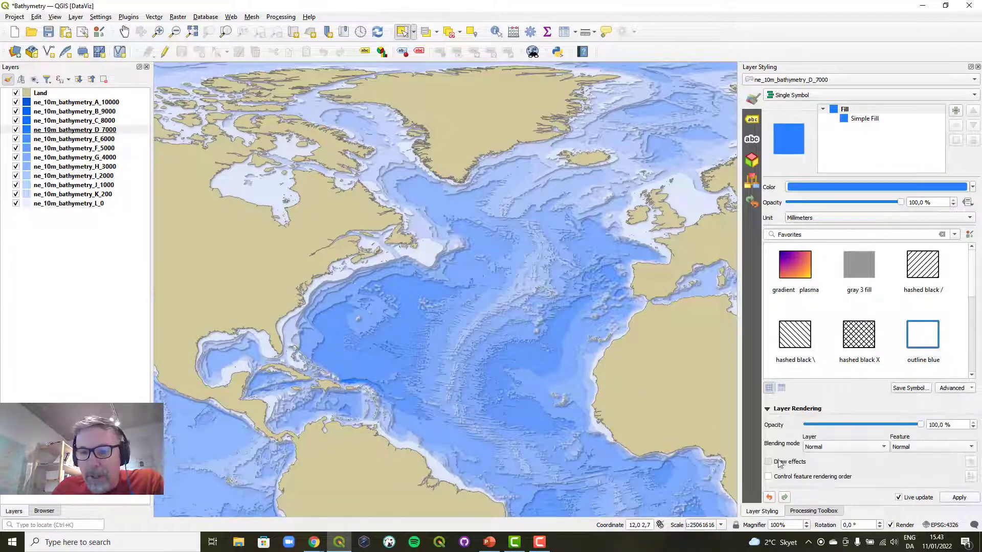
click(780, 463)
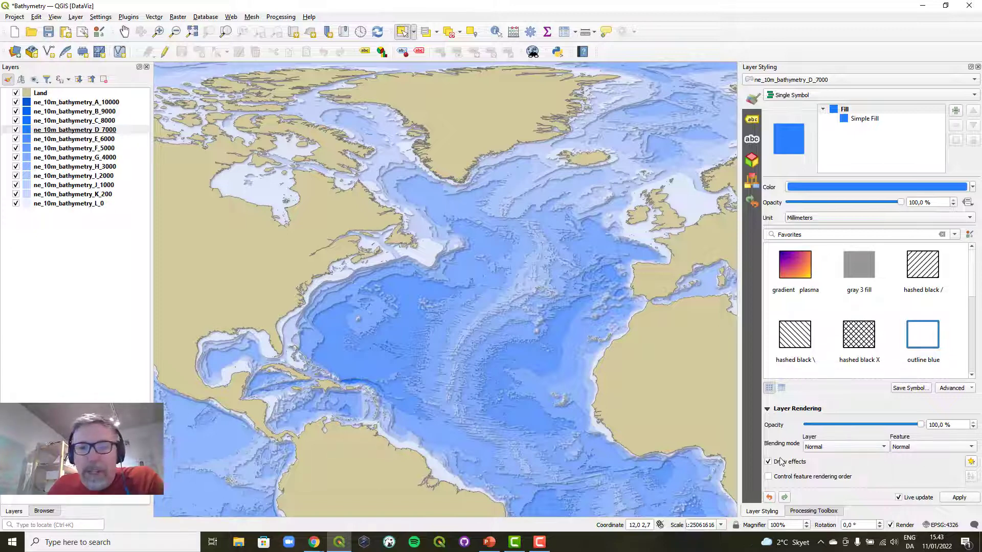
- Examine the Inner Shadow and Source effects of ne_10m_bathymetry_D_7000, switching Source off and back on
click(971, 463)
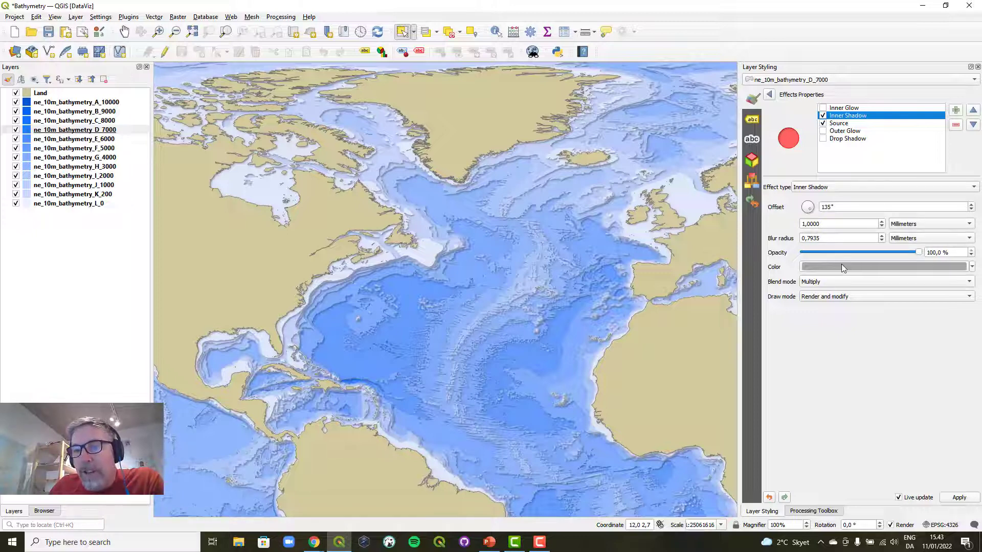
mouse_move(837, 268)
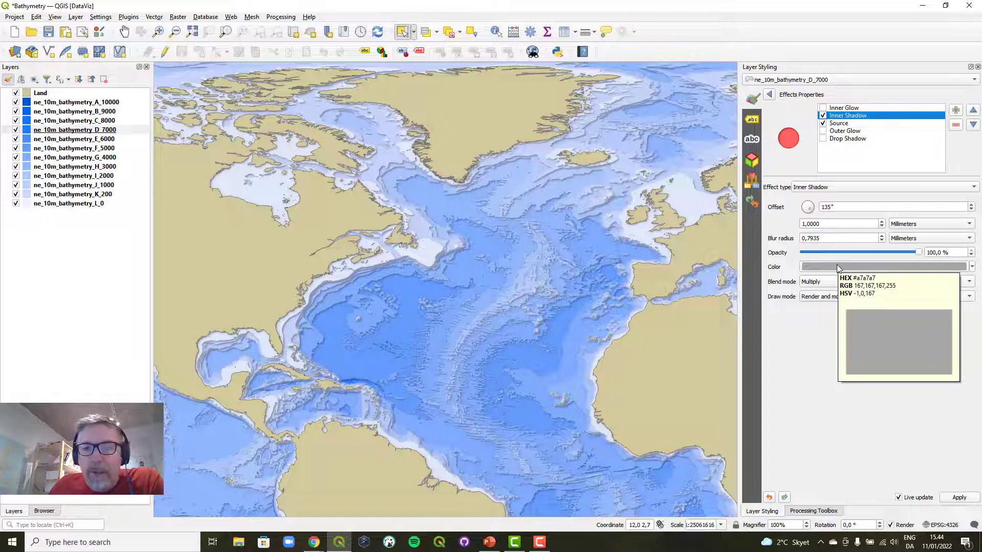
click(840, 125)
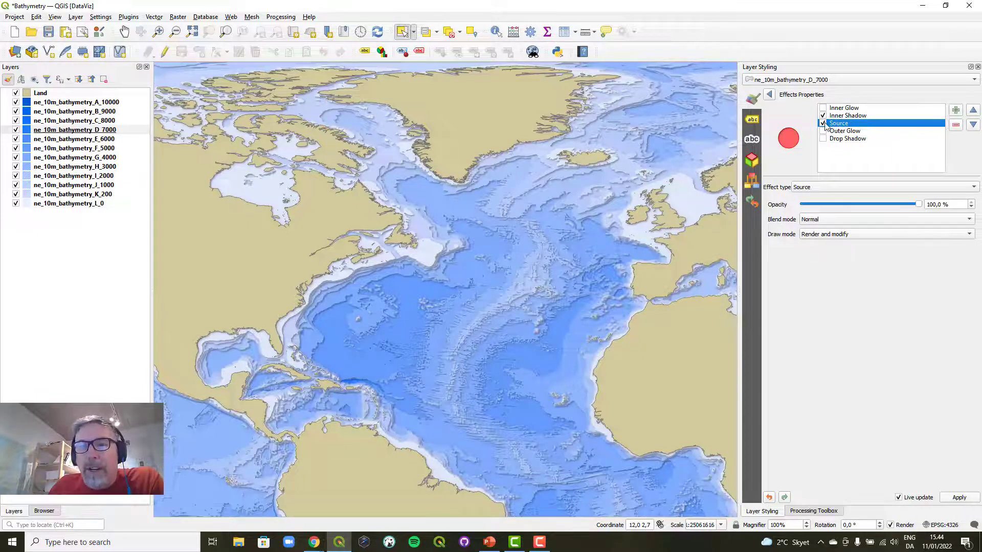
click(823, 124)
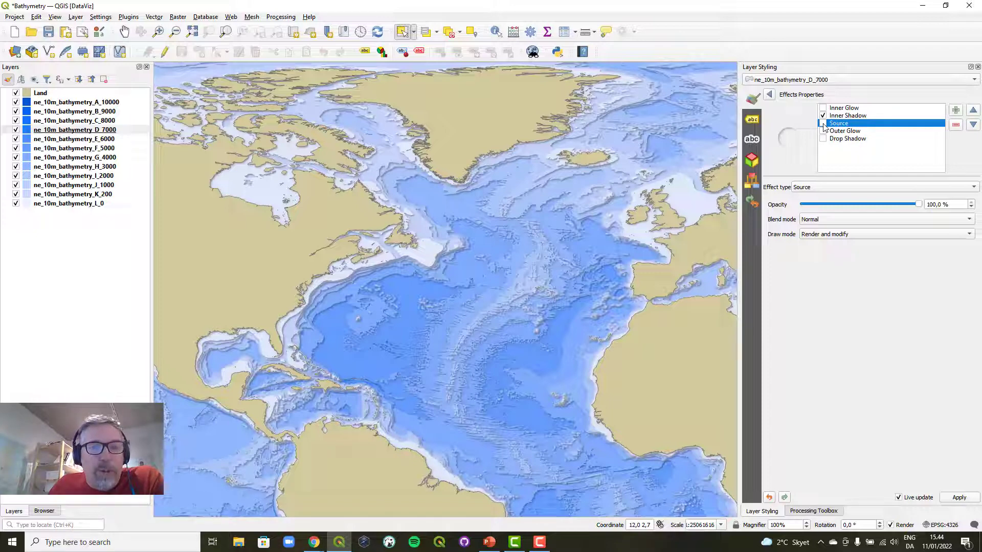
click(823, 123)
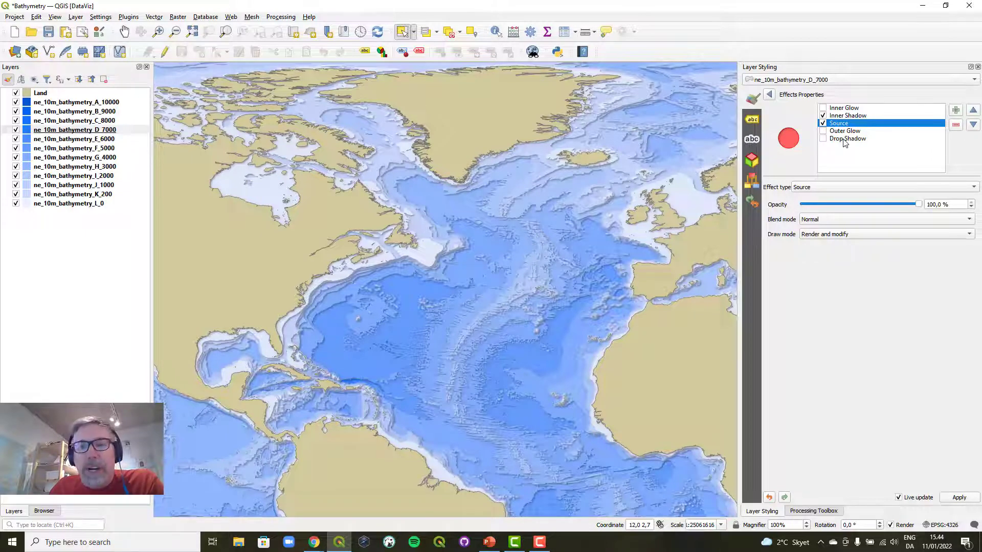
click(813, 188)
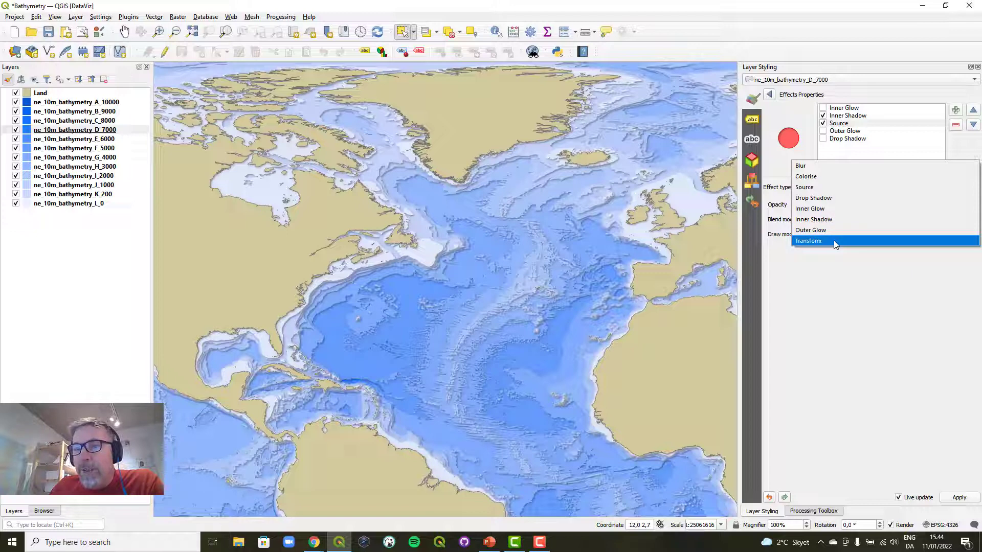
click(849, 294)
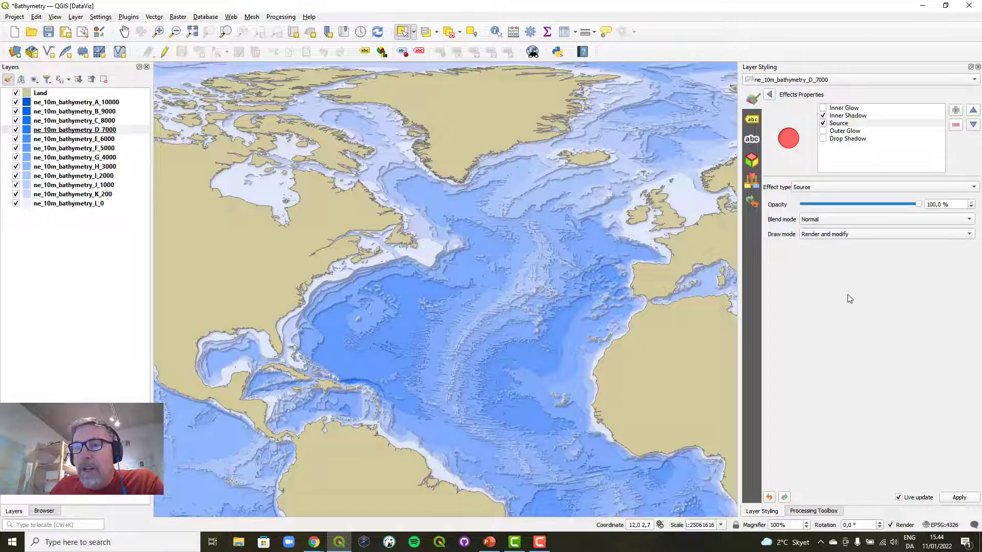
- Change the effect type of the disabled Inner Glow entry to Blur for ne_10m_bathymetry_D_7000
click(849, 109)
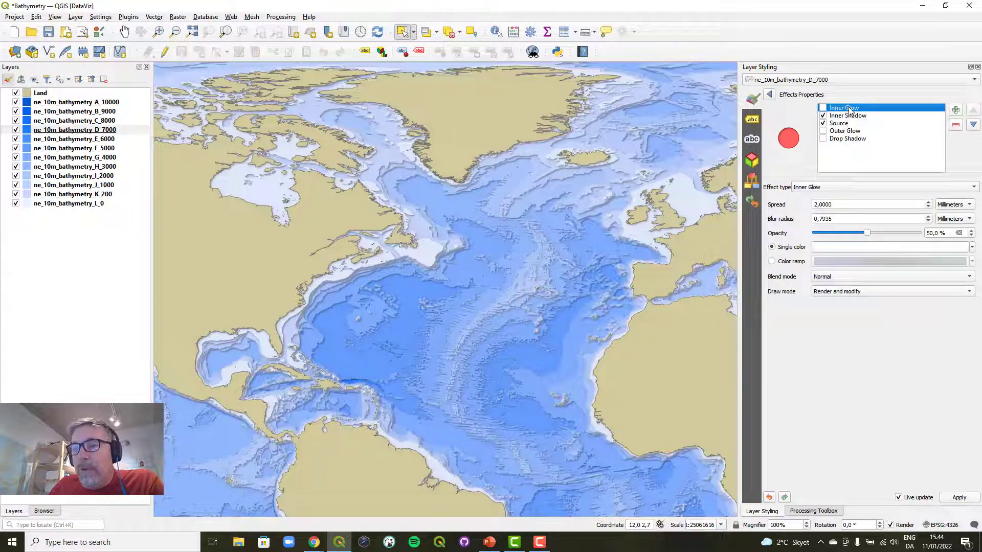
click(846, 186)
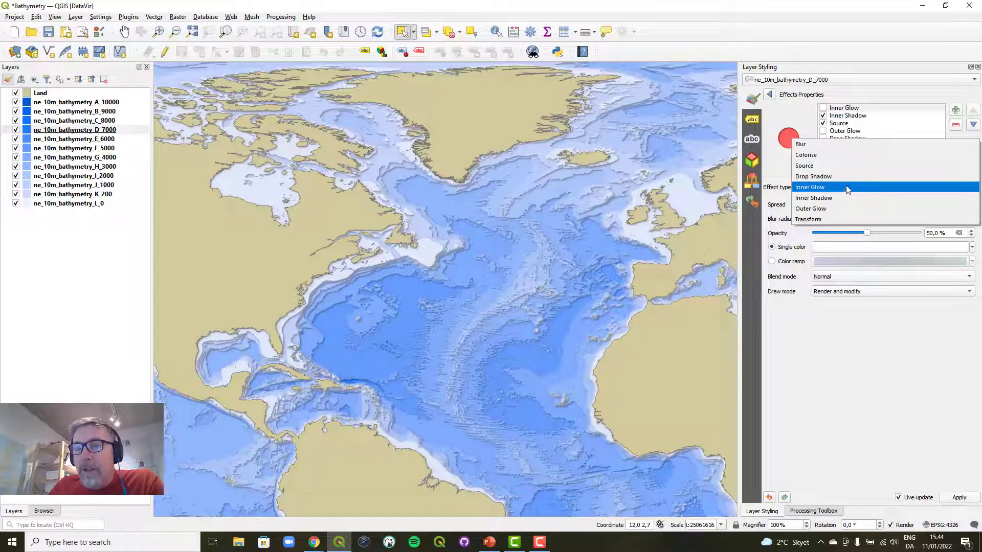
click(833, 144)
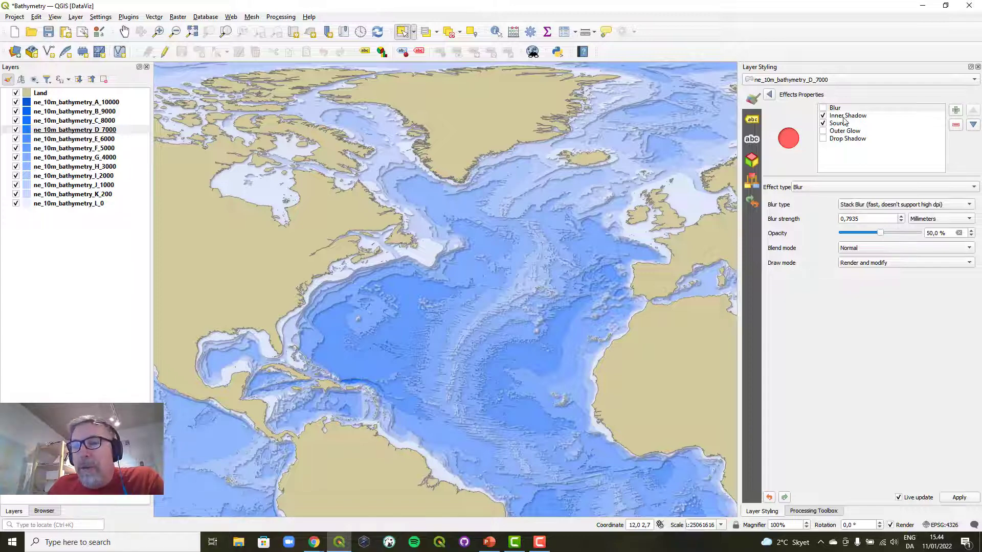
- Examine the settings of the Inner Shadow, Outer Glow and Drop Shadow effects of ne_10m_bathymetry_D_7000, then leave the effects properties
click(845, 116)
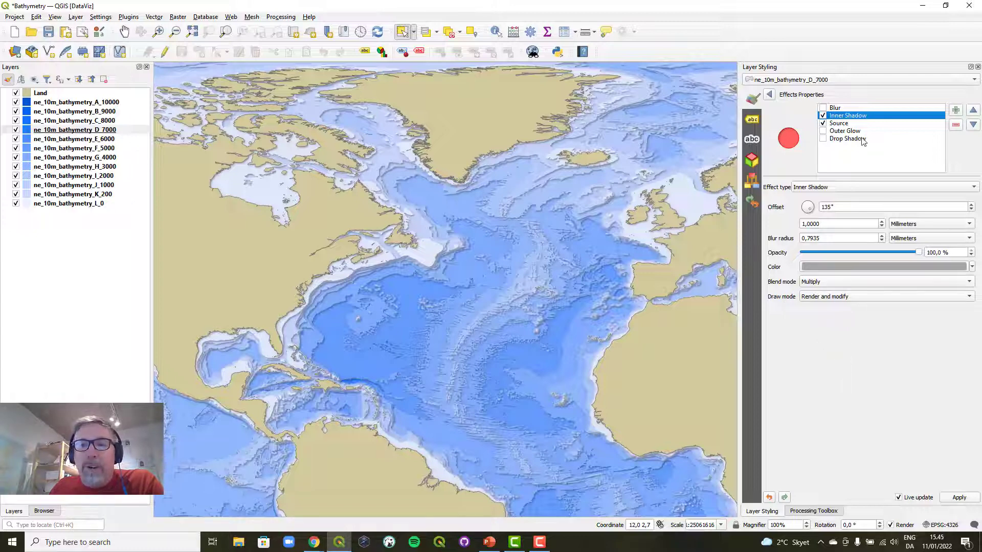
click(850, 132)
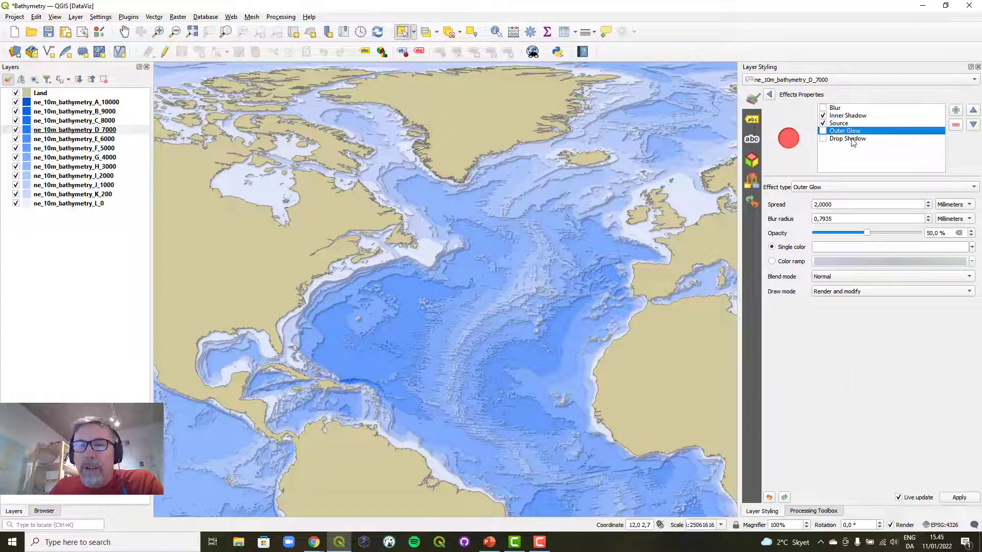
click(852, 139)
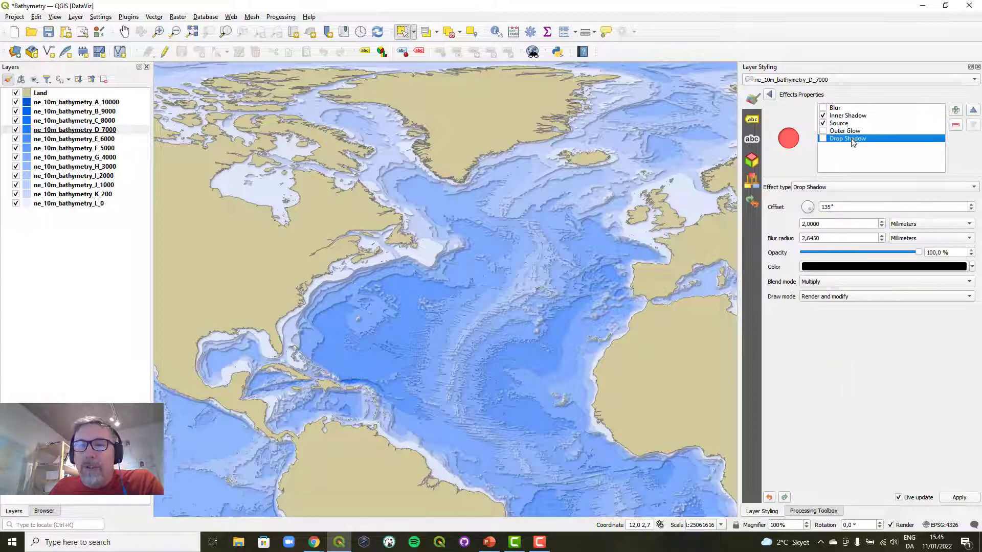
click(769, 94)
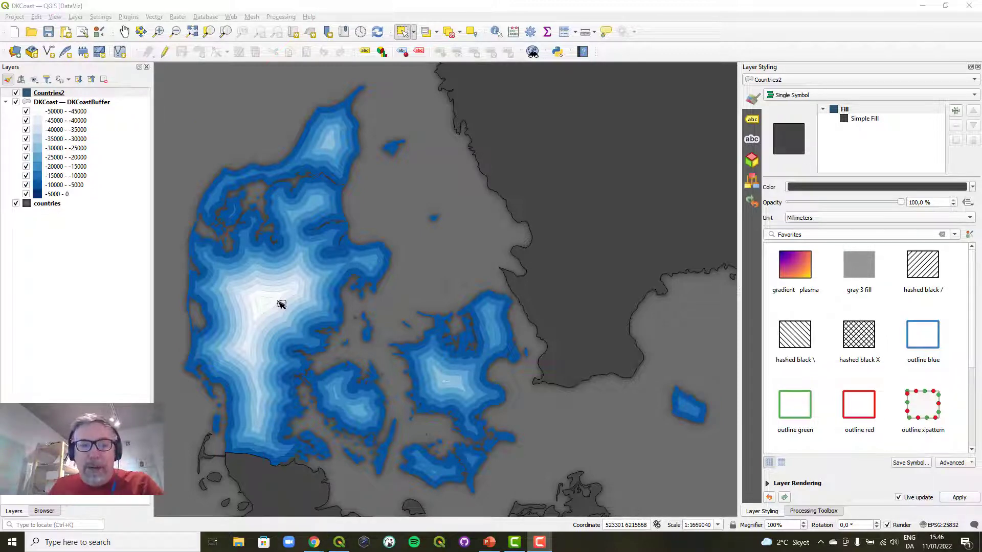
- Enable draw effects in the layer rendering of the graduated DKCoastBuffer layer and open their properties
click(94, 105)
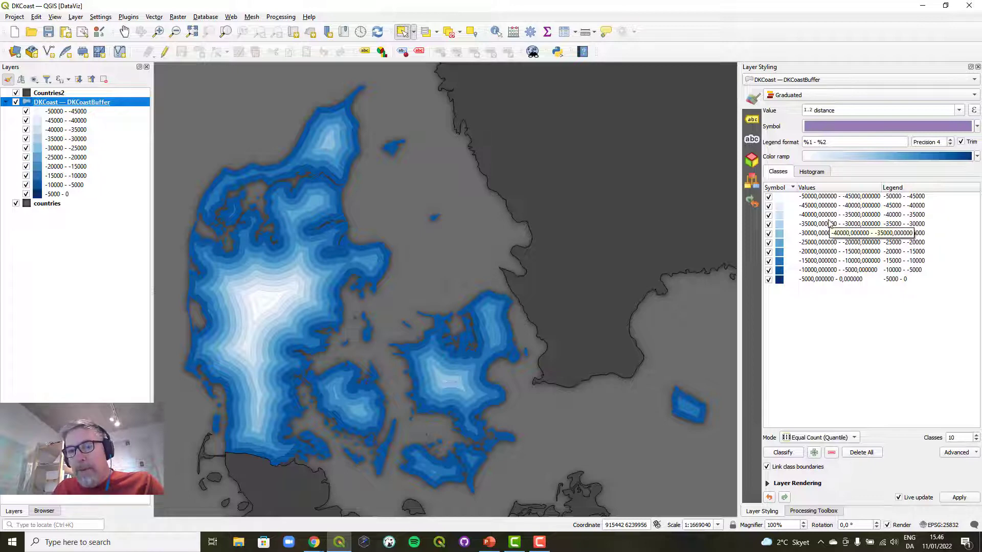
click(798, 486)
click(799, 488)
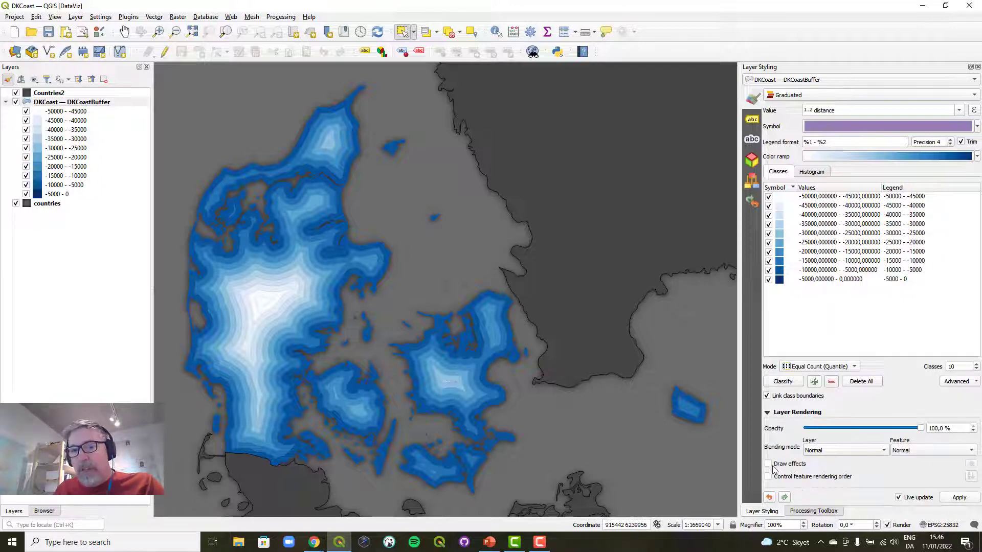
click(769, 464)
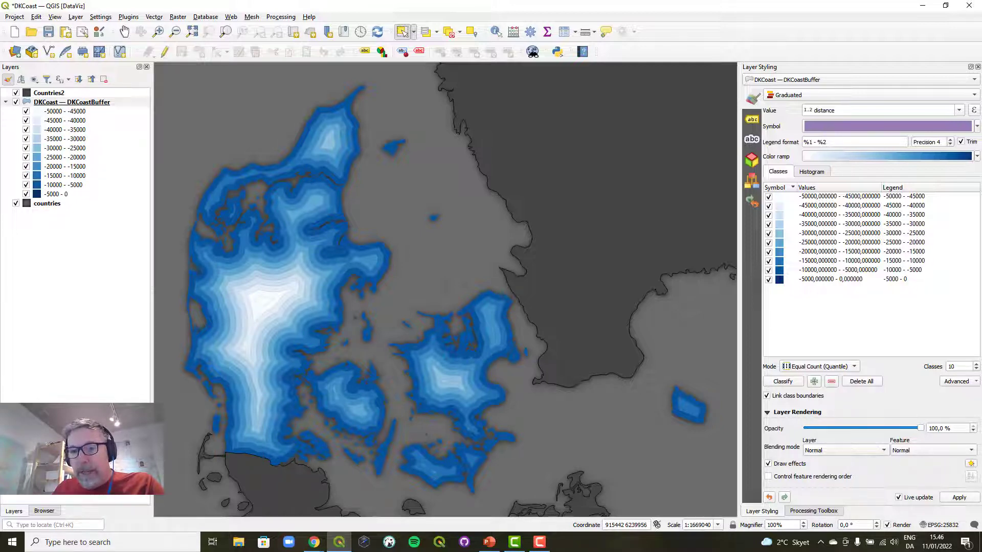
click(970, 464)
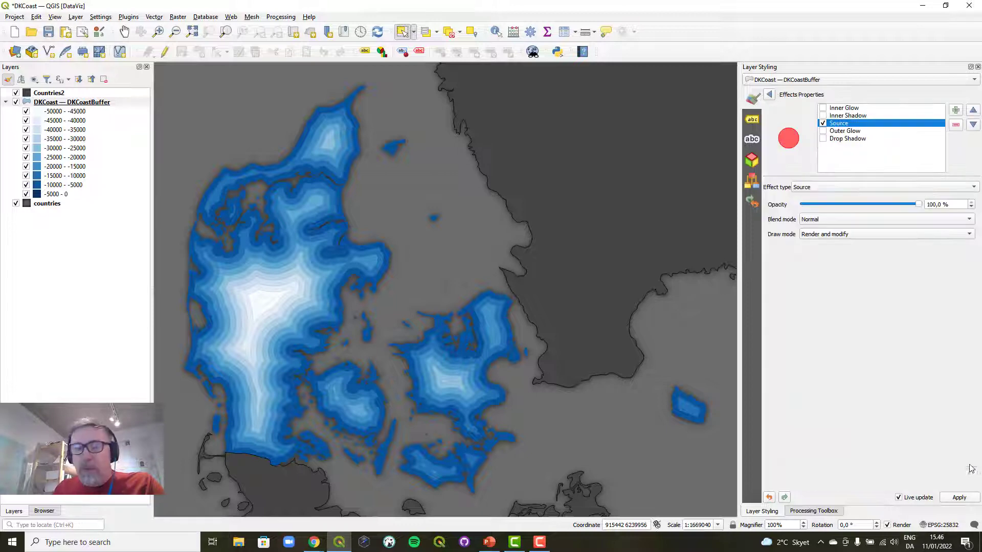
- Try a Drop Shadow on the whole DKCoastBuffer layer, switch it off again and return to the graduated styling
click(848, 138)
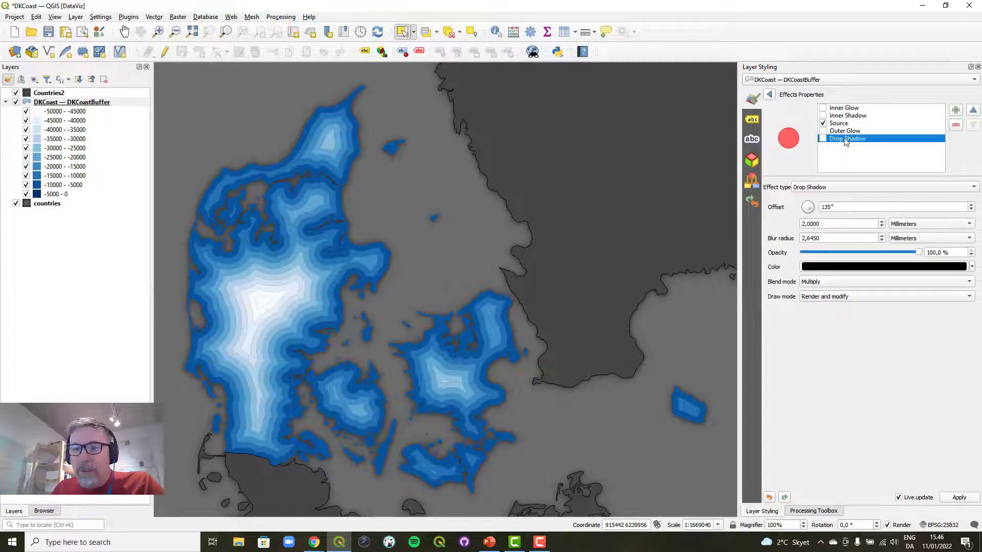
click(823, 138)
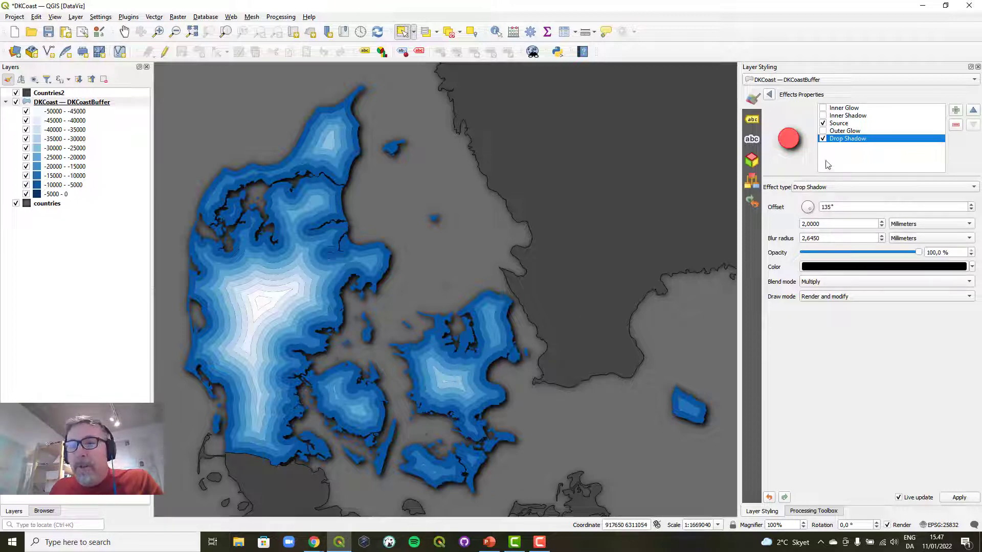
click(822, 139)
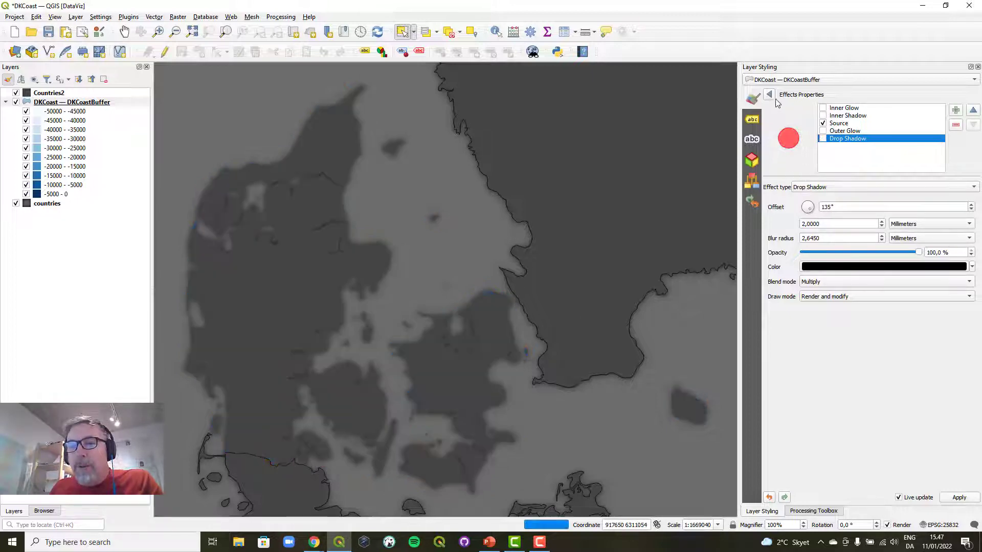
click(770, 95)
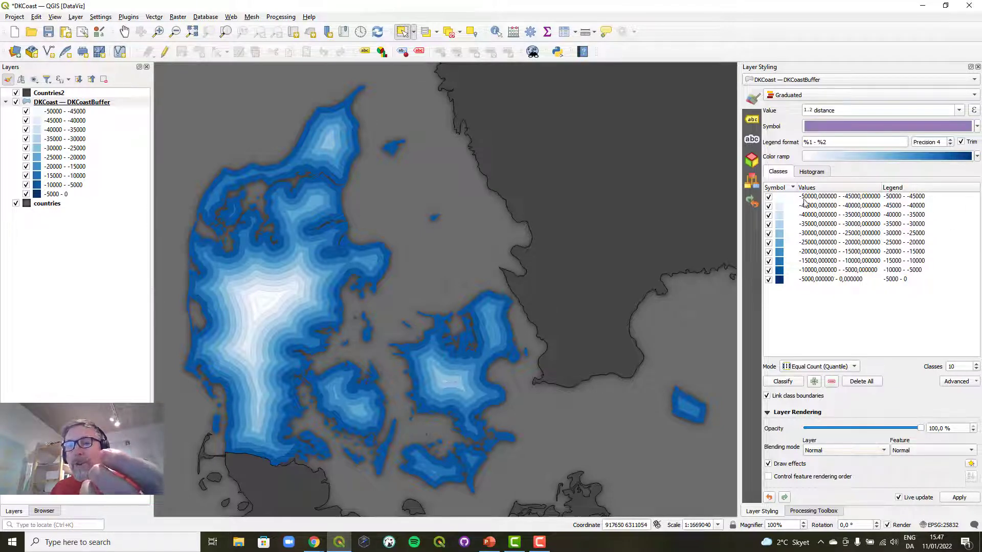
- Enable draw effects on the Simple Fill of the DKCoastBuffer symbol and switch on its Drop Shadow
click(837, 126)
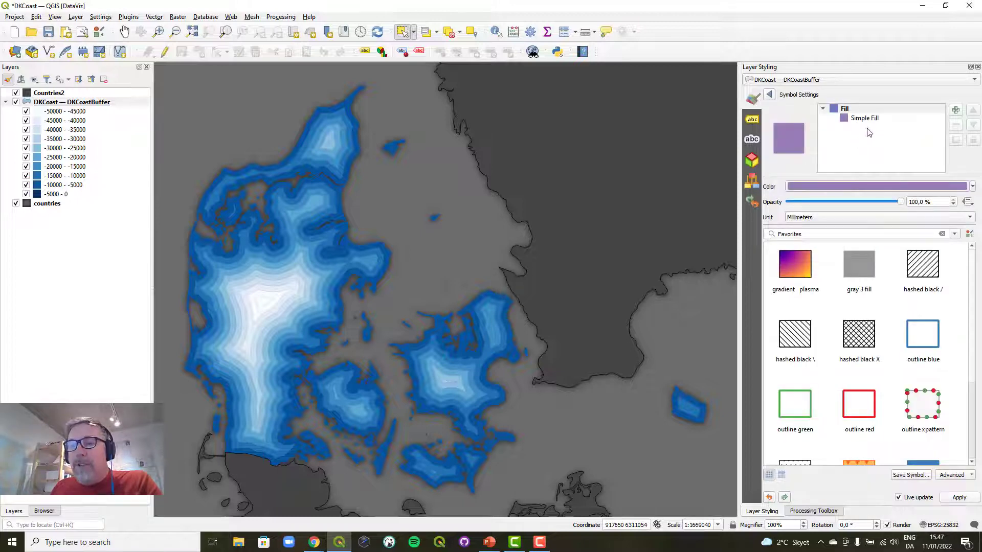
click(861, 121)
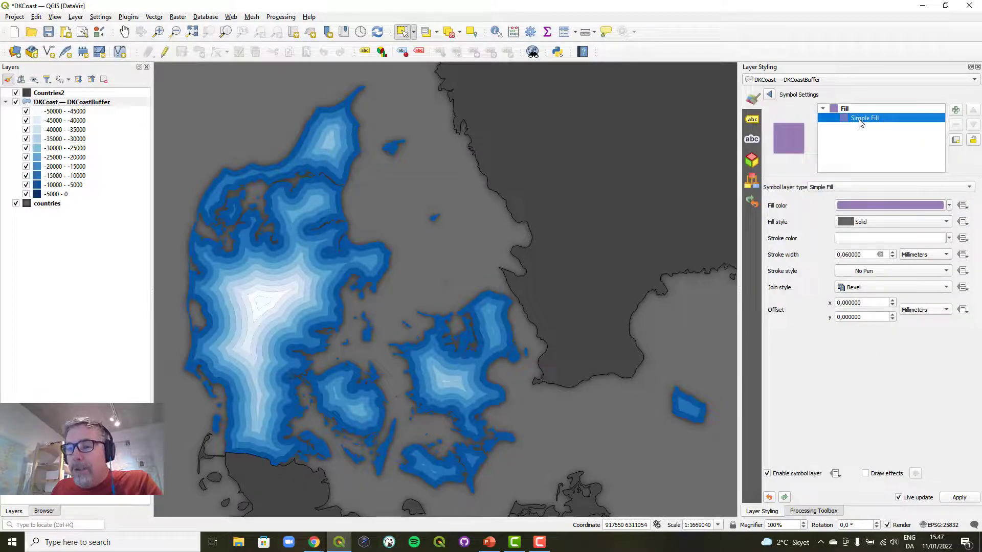
click(868, 474)
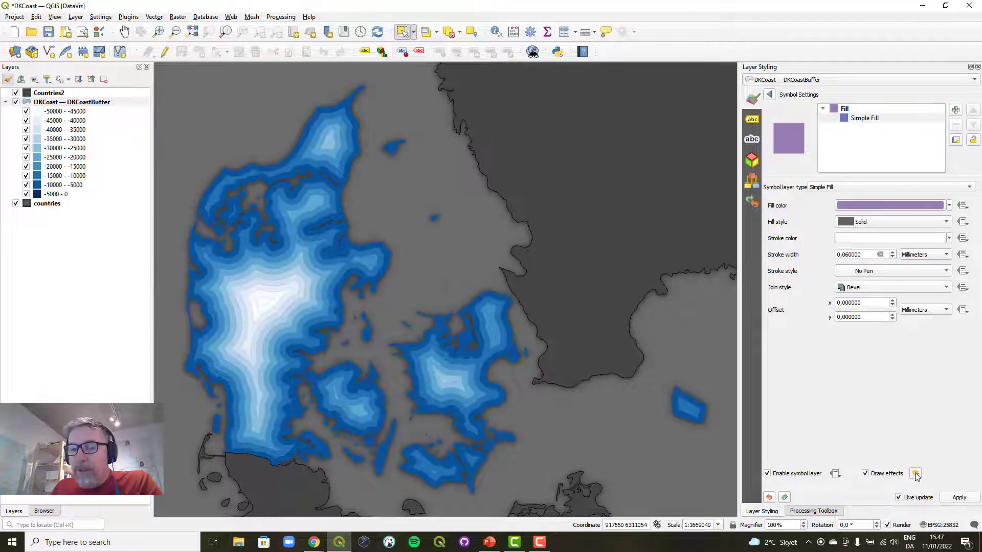
click(916, 474)
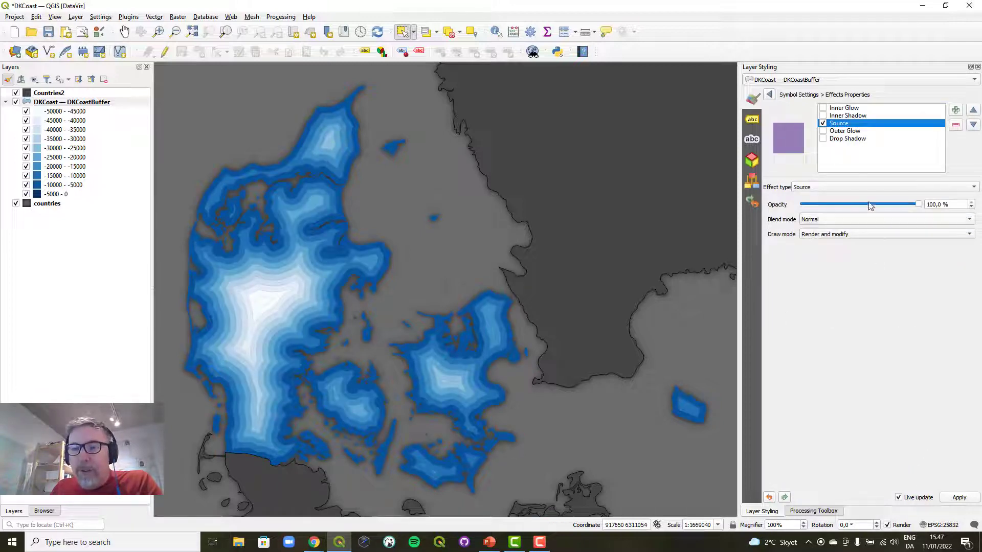
click(845, 139)
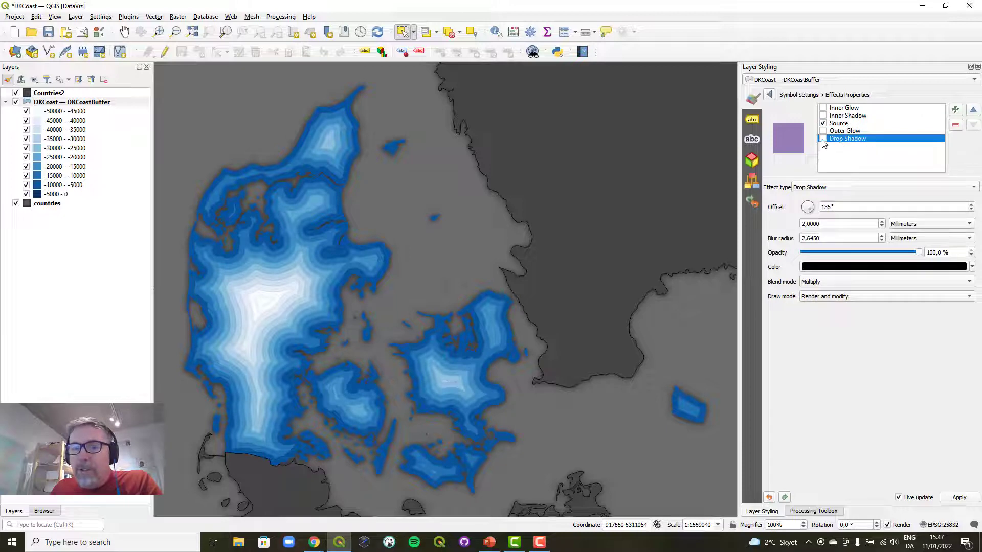
click(822, 139)
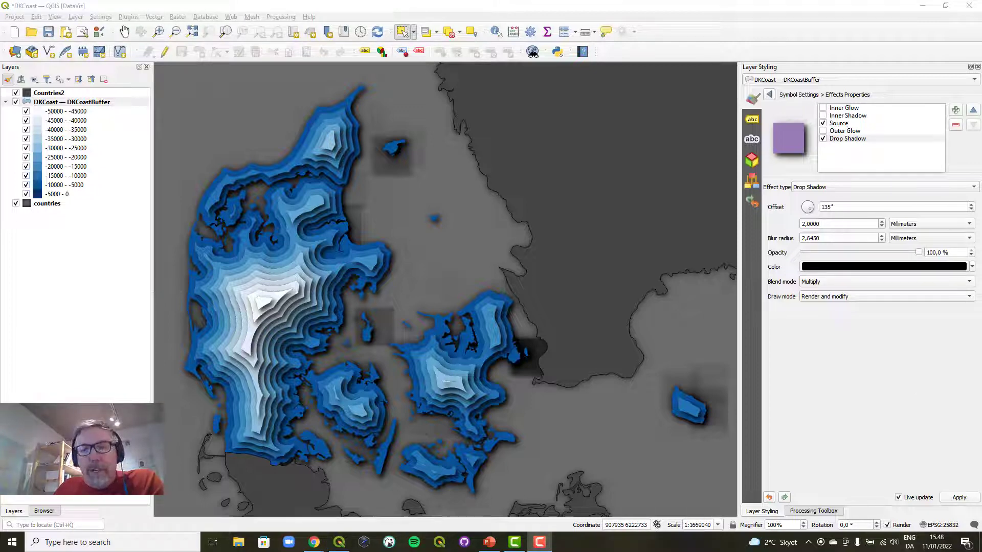
- Reduce the offset distance of the Simple Fill's Drop Shadow to 0,4 millimeters
click(853, 139)
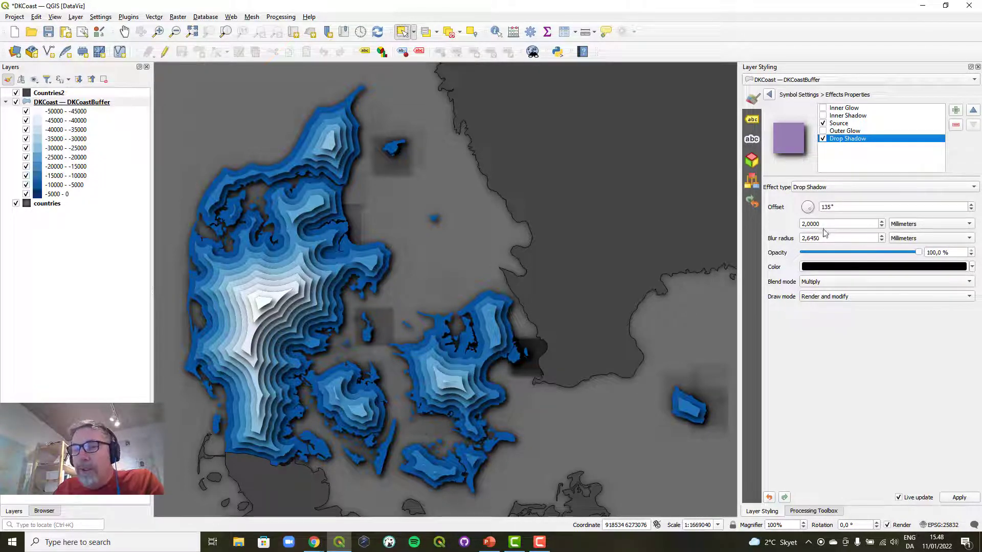
click(881, 226)
click(881, 226)
click(882, 227)
click(882, 226)
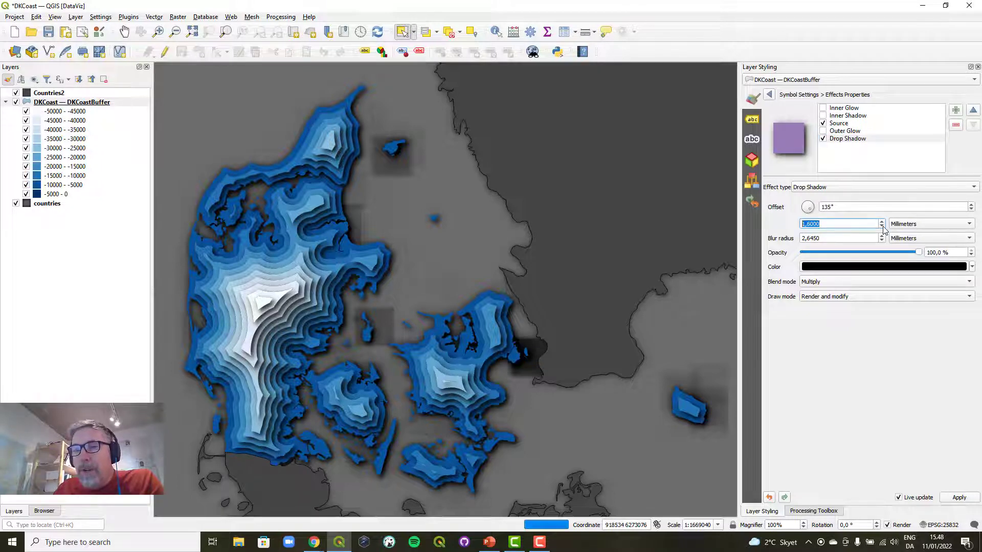
click(882, 226)
click(883, 226)
click(883, 227)
click(883, 226)
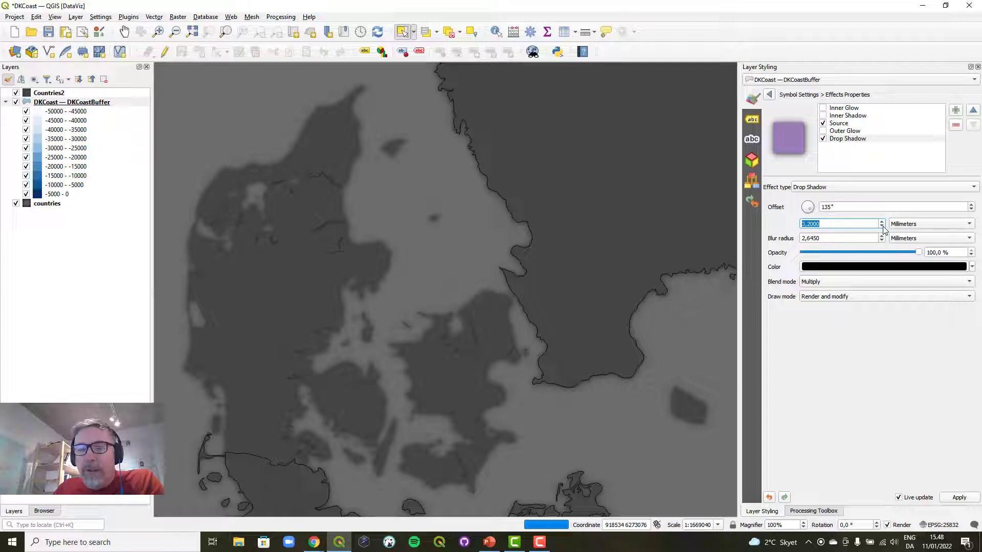
click(882, 222)
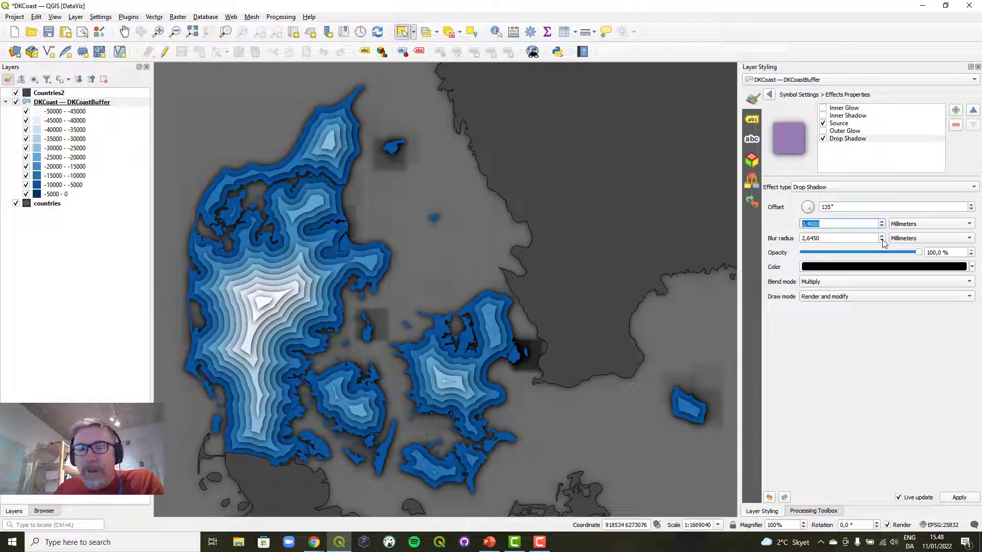
- Set the blur radius of the Simple Fill's Drop Shadow to 0,8 millimeters
click(882, 241)
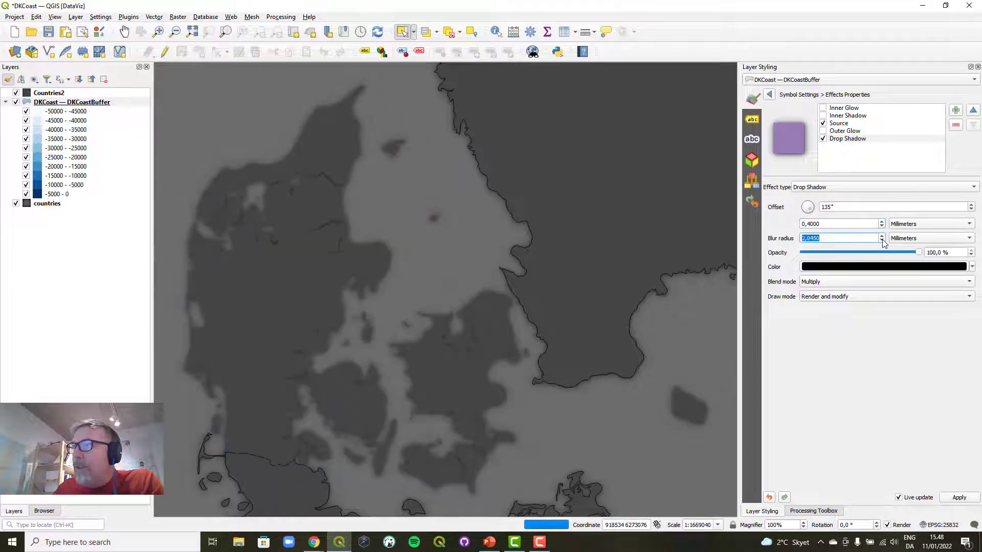
click(883, 240)
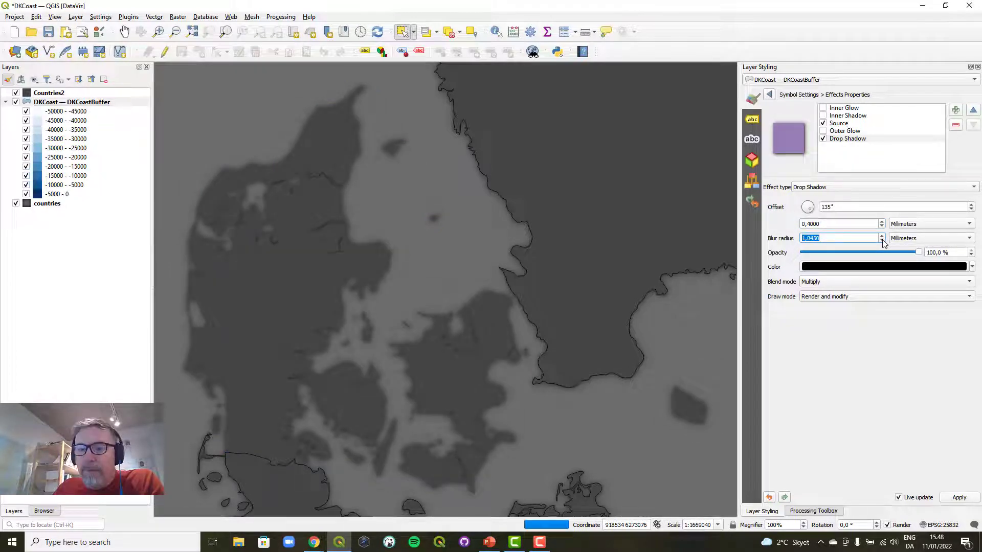
click(883, 240)
click(883, 241)
drag(807, 238, 837, 239)
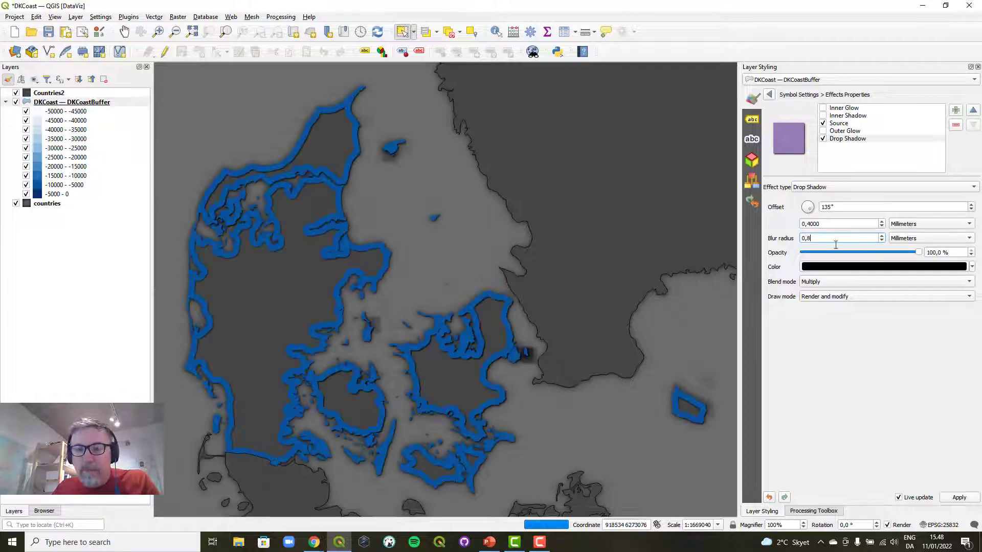
text(8)
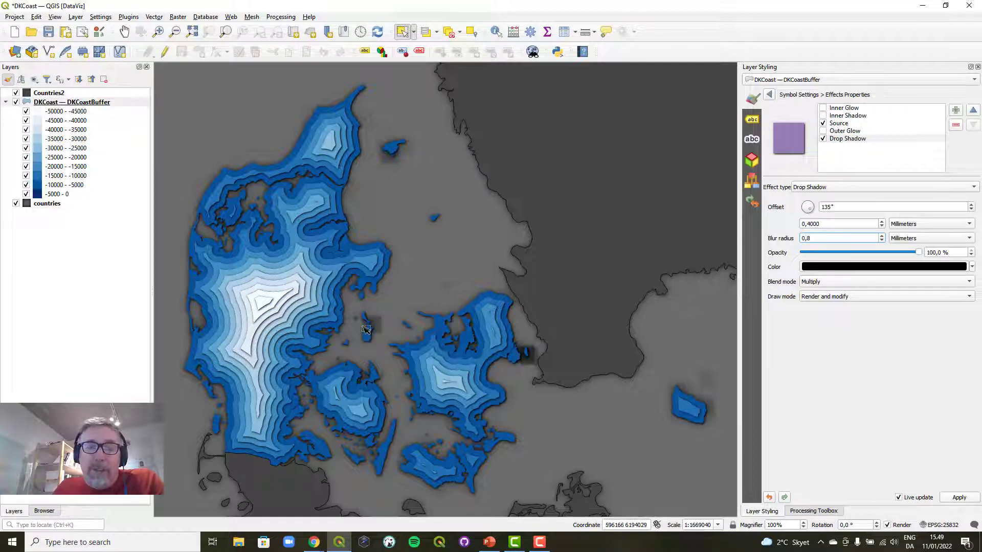
- Try Inner Shadow instead of Drop Shadow on the Simple Fill, restore Drop Shadow and leave the effects properties
click(827, 139)
click(823, 116)
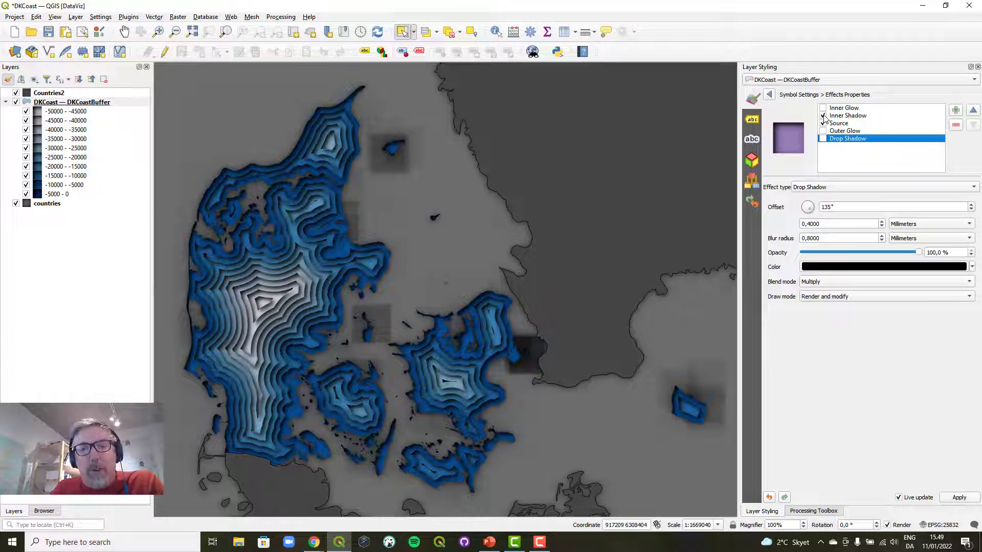
click(823, 115)
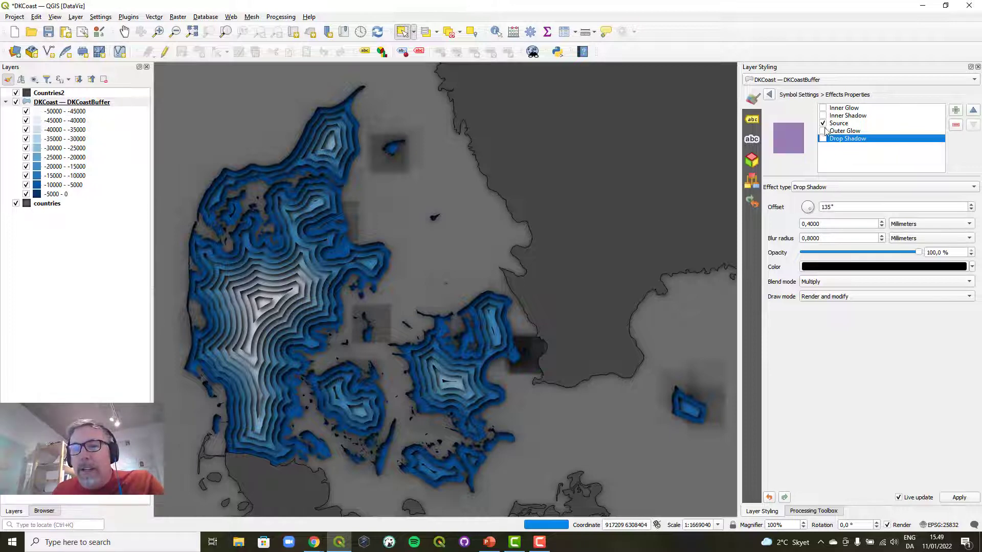
click(823, 139)
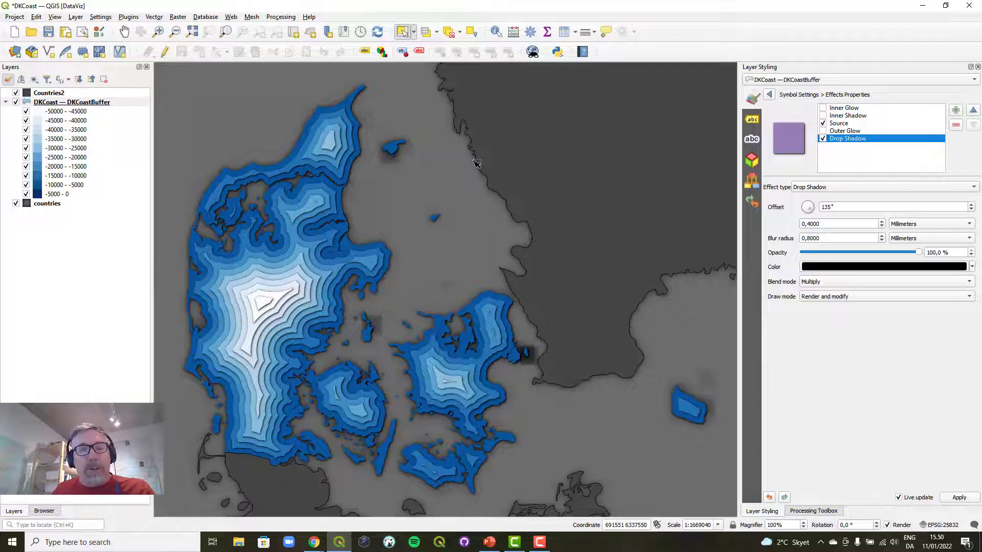
click(769, 95)
click(770, 96)
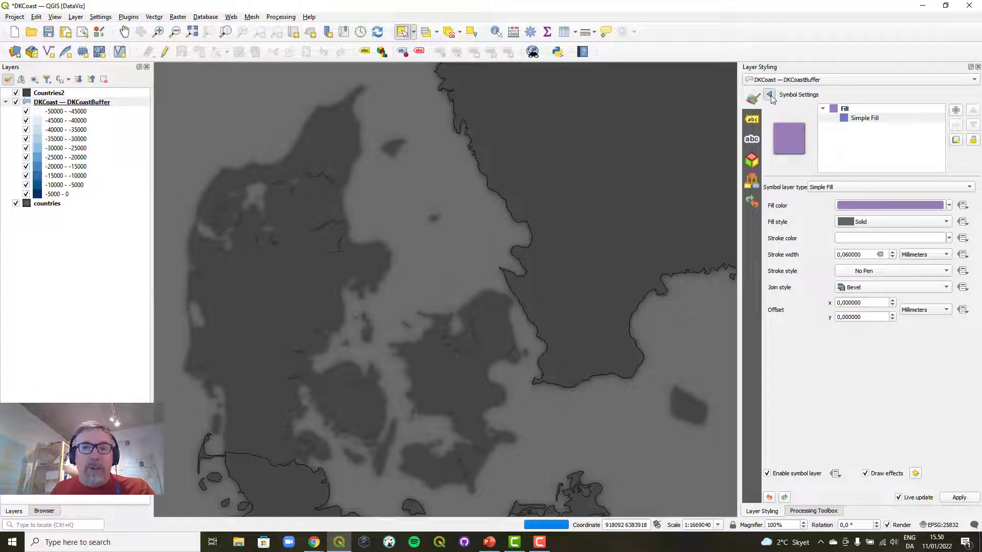